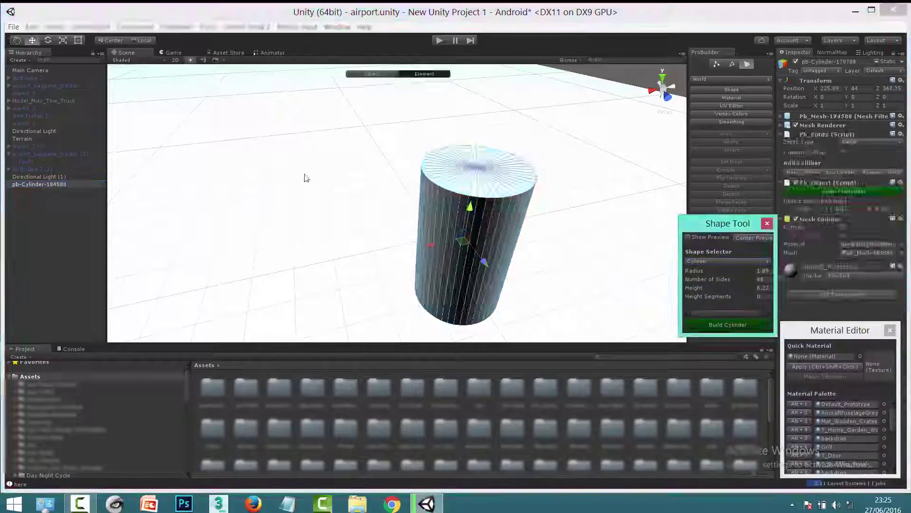
Switch the new shape type to Cone and drag pb-Cylinder's top centre vertex up into a pointed nose
left_click(726, 260)
left_click(722, 351)
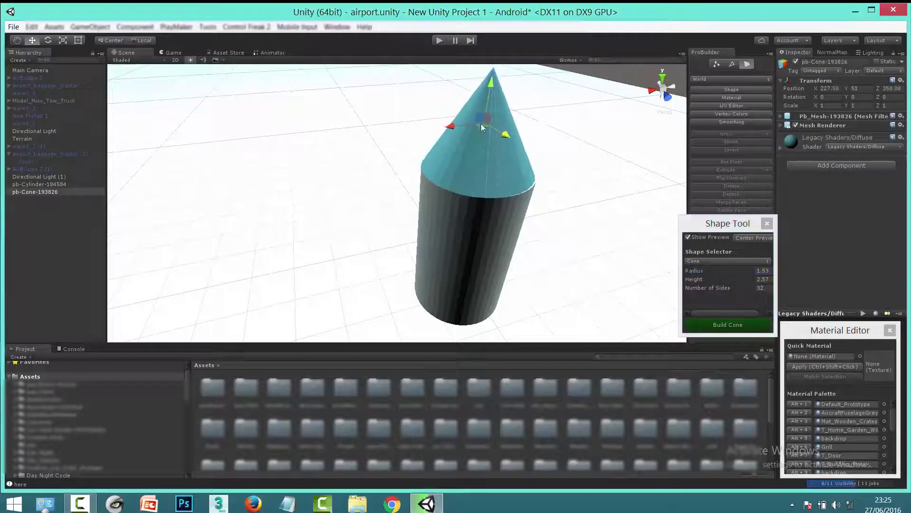
left_click(39, 184)
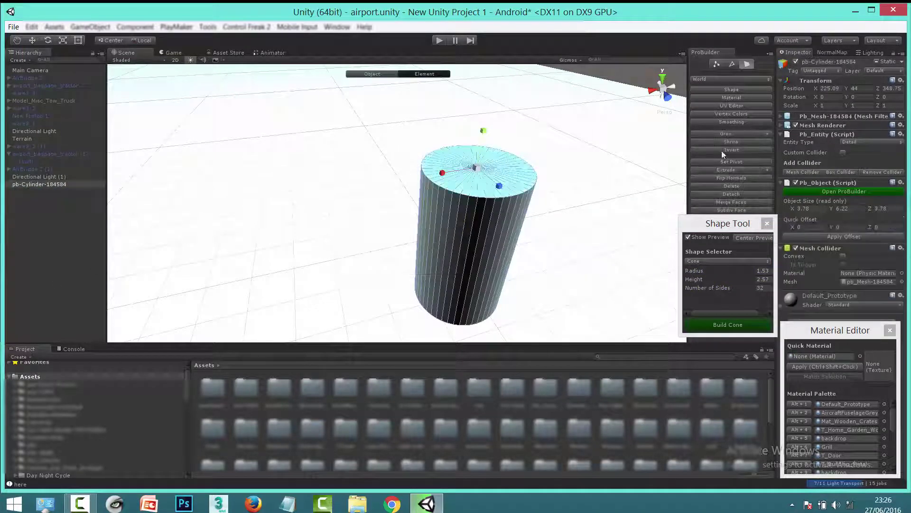
left_click_drag(483, 130, 484, 67)
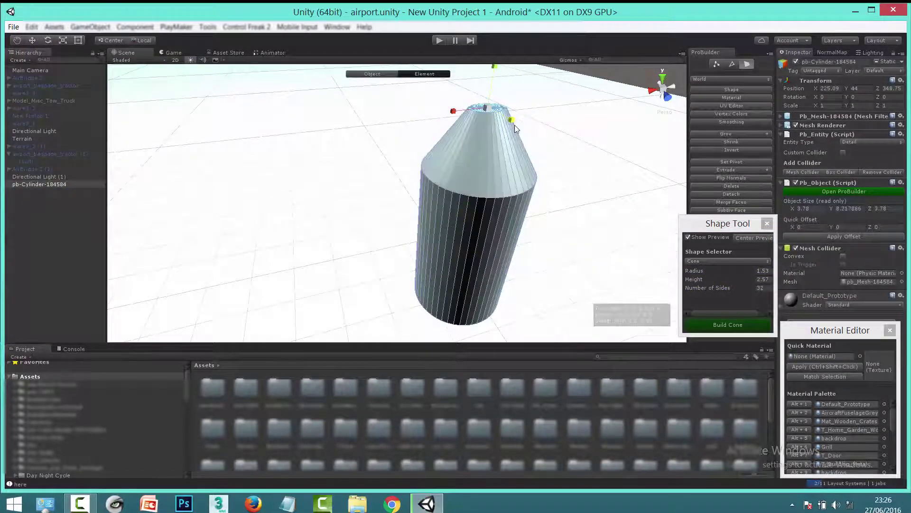
middle_click_drag(484, 66, 365, 163)
scroll(384, 196, "down", 3)
left_click_drag(440, 211, 513, 244, "alt")
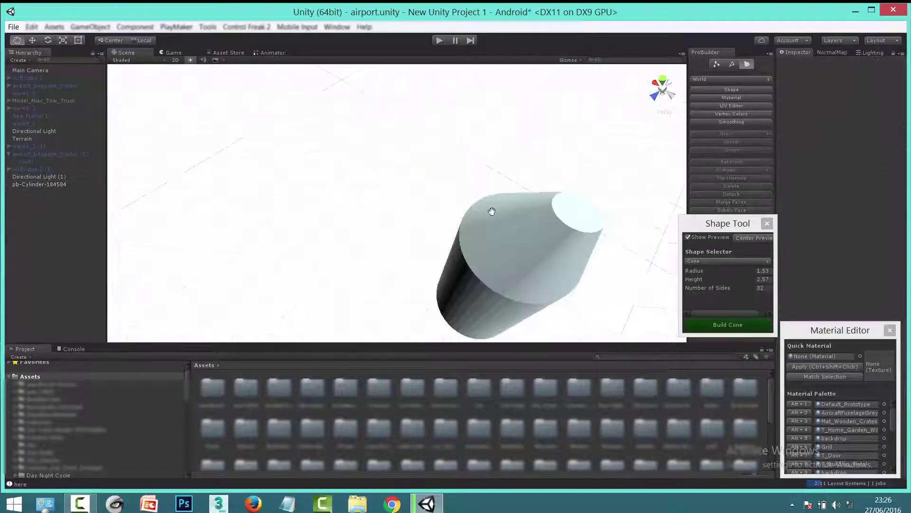
left_click(726, 261)
Set up an arch shape with more depth, radius 1.3 and 32 sides, lowered onto the cone
left_click(711, 363)
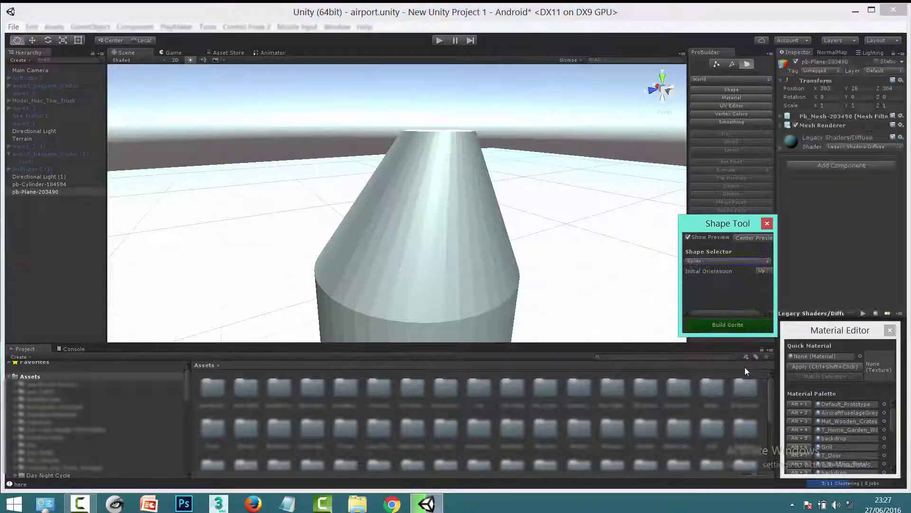
key("Down")
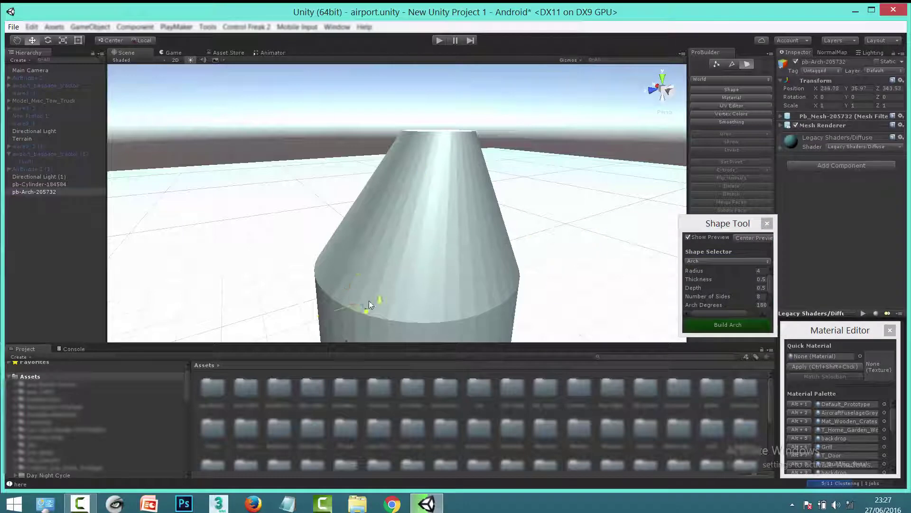
scroll(371, 304, "down", 5)
mouse_move(703, 287)
left_mouse_down()
mouse_move(718, 288)
mouse_move(698, 271)
left_mouse_up()
left_click_drag(702, 280, 702, 281)
scroll(707, 298, "down", 3)
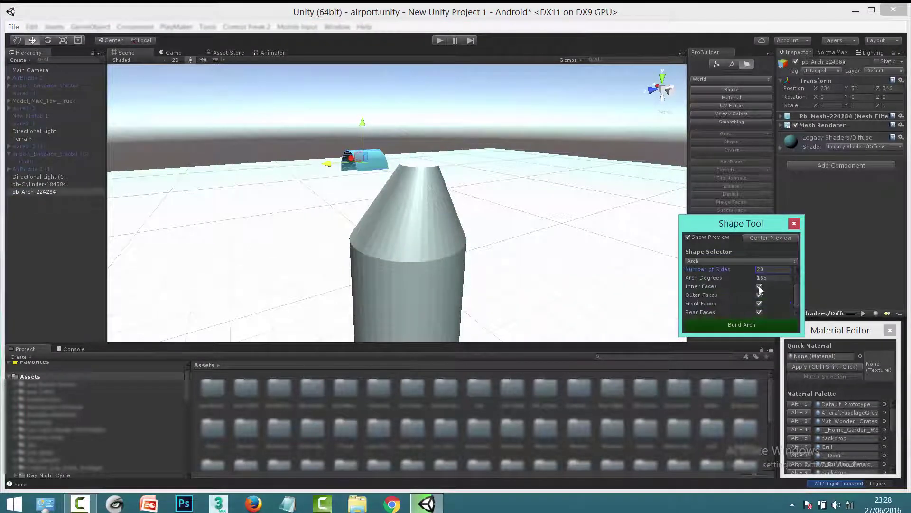
left_click_drag(216, 162, 514, 251, "alt")
left_click_drag(709, 270, 722, 271)
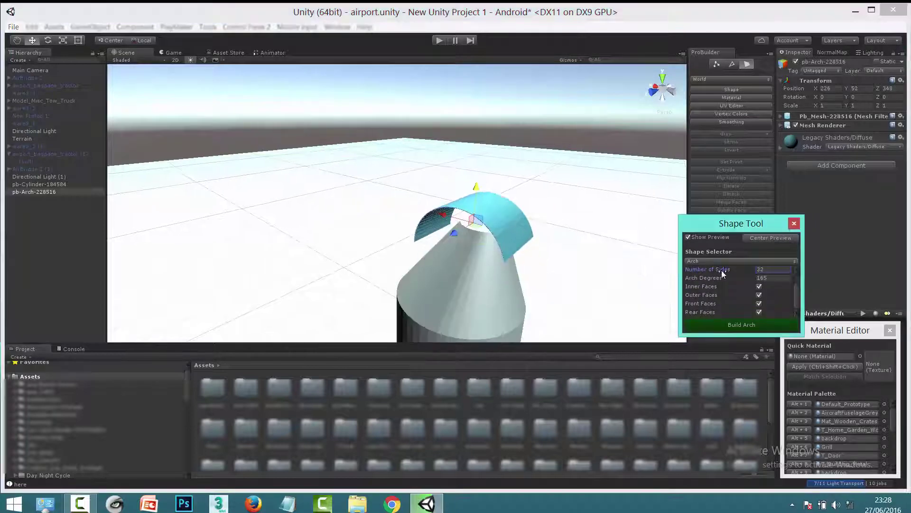
left_click_drag(469, 186, 468, 205)
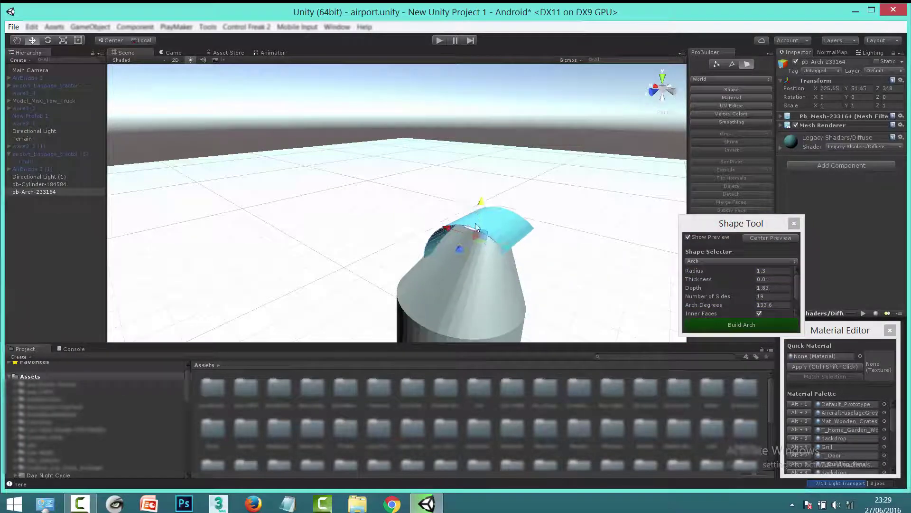
Try the cube and pipe shapes, making the pipe much thinner and rounder with more sides
left_click(741, 261)
left_click(712, 270)
left_click(741, 260)
left_click(712, 341)
left_click(740, 260)
left_click(712, 342)
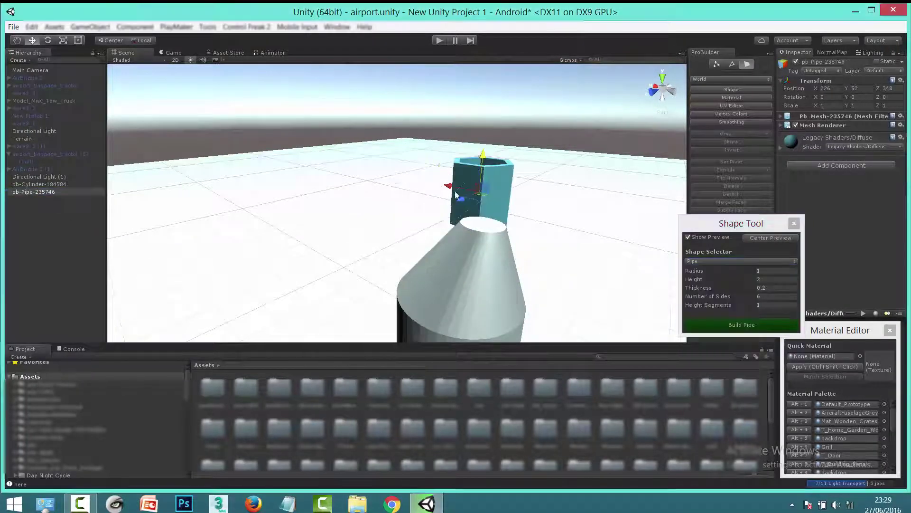
mouse_move(721, 272)
left_mouse_down()
mouse_move(712, 276)
mouse_move(733, 297)
mouse_move(707, 298)
left_mouse_up()
left_click(66, 191)
Settle on an arch with radius 0.78 and adjusted thickness, positioned on the nose top
left_click(740, 261)
left_click(712, 294)
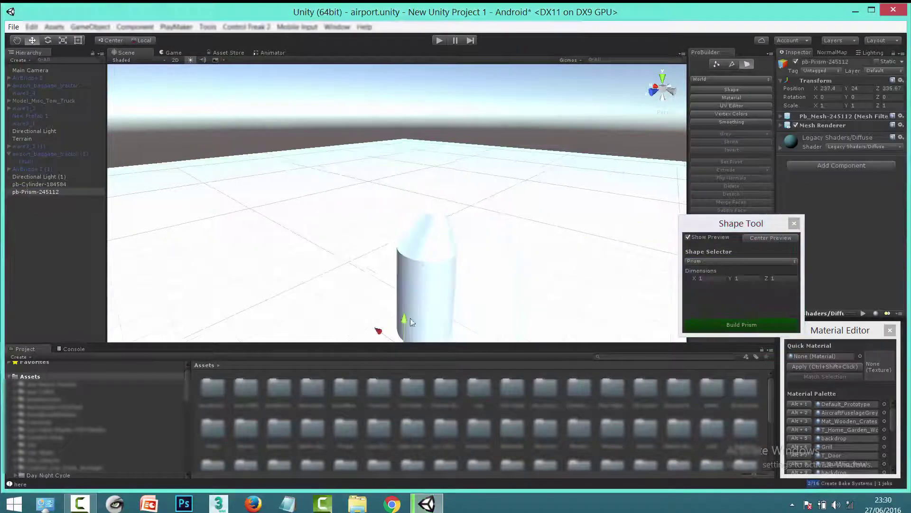
key("Down")
key("Down")
key("Down")
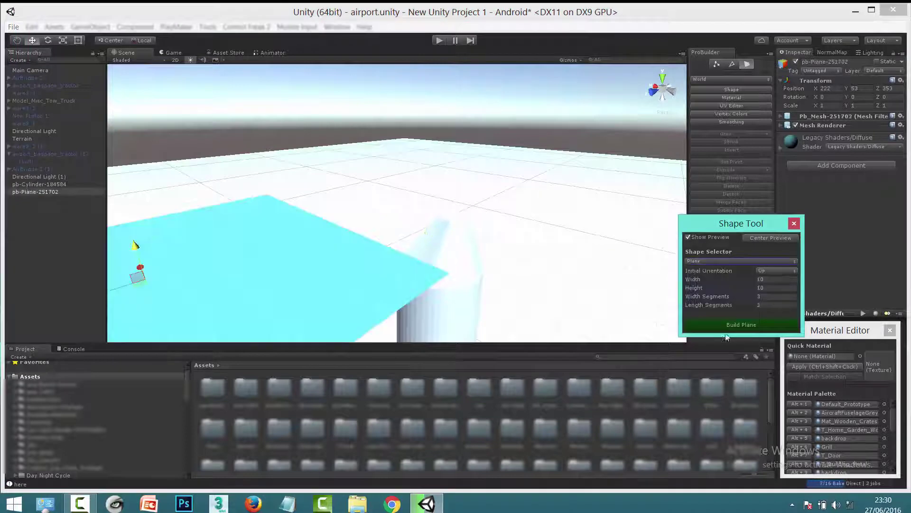
key("Down")
key("Down")
key("Down")
key("Down")
left_click(685, 230)
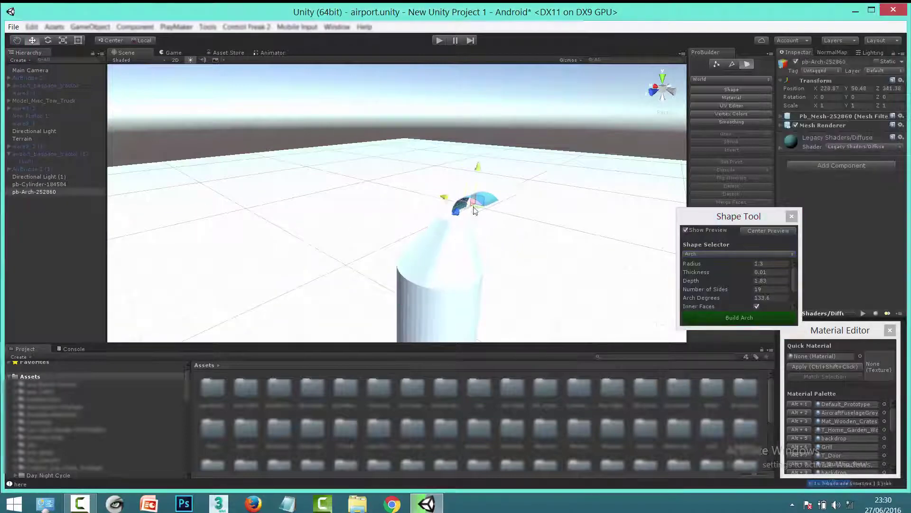
mouse_move(723, 264)
left_mouse_down()
mouse_move(708, 288)
mouse_move(485, 302)
left_mouse_up()
left_click_drag(432, 215, 490, 222)
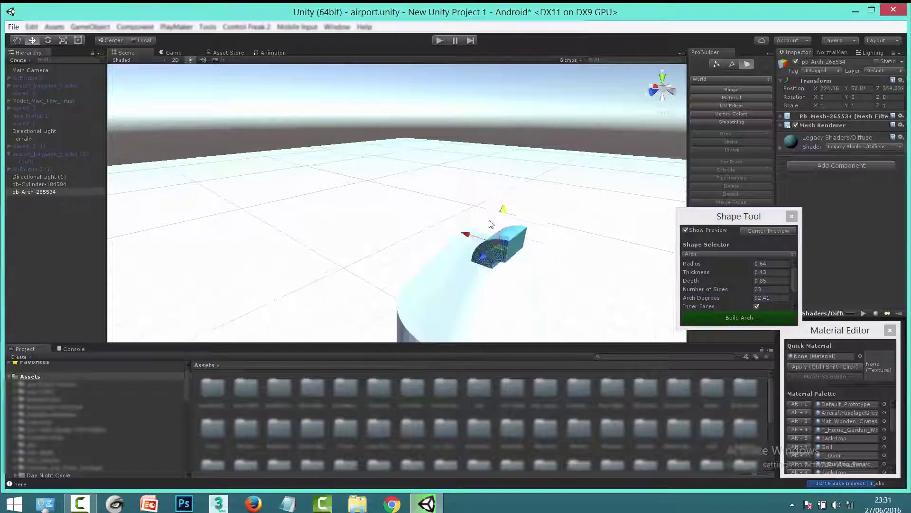
mouse_move(725, 264)
left_mouse_down()
mouse_move(734, 273)
mouse_move(702, 281)
left_mouse_up()
left_click(39, 176)
Turn the directional light's intensity down, then select and frame the arch object
left_click_drag(850, 153, 836, 155)
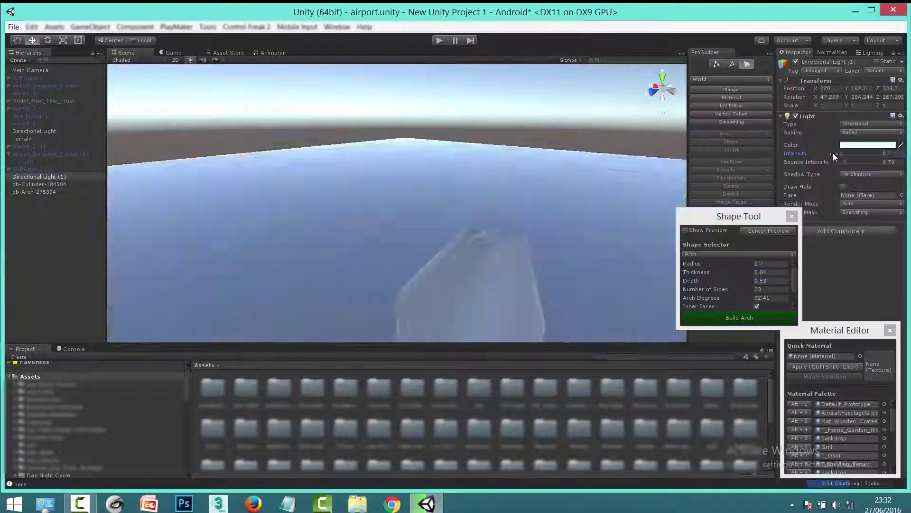
left_click(868, 145)
left_click(659, 125)
double_click(34, 192)
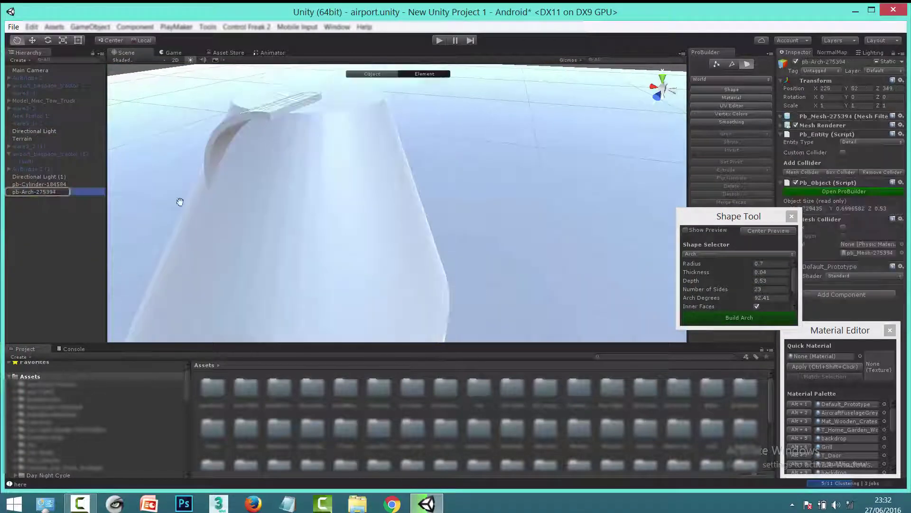
Add a sphere, move it into the cylinder's top and scale it taller
left_click(90, 26)
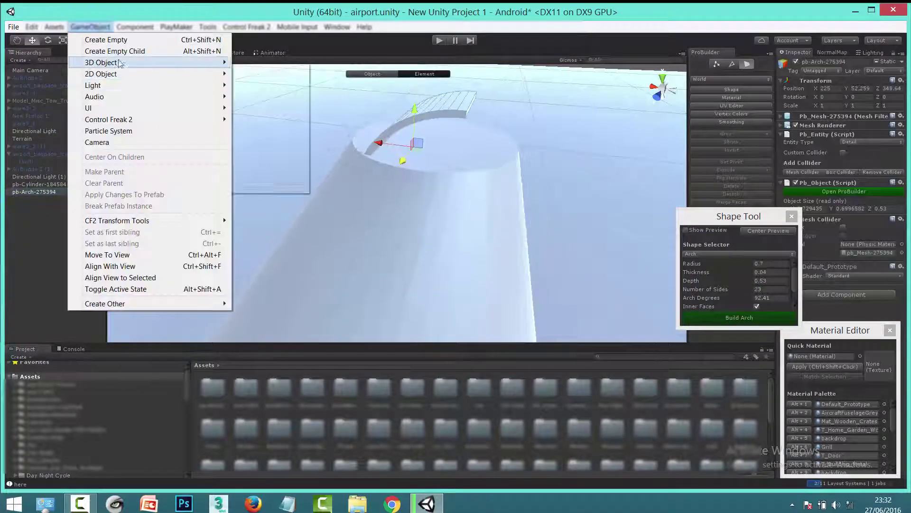
left_click(247, 71)
mouse_move(401, 209)
left_mouse_down()
mouse_move(432, 181)
mouse_move(43, 44)
left_mouse_up()
key("r")
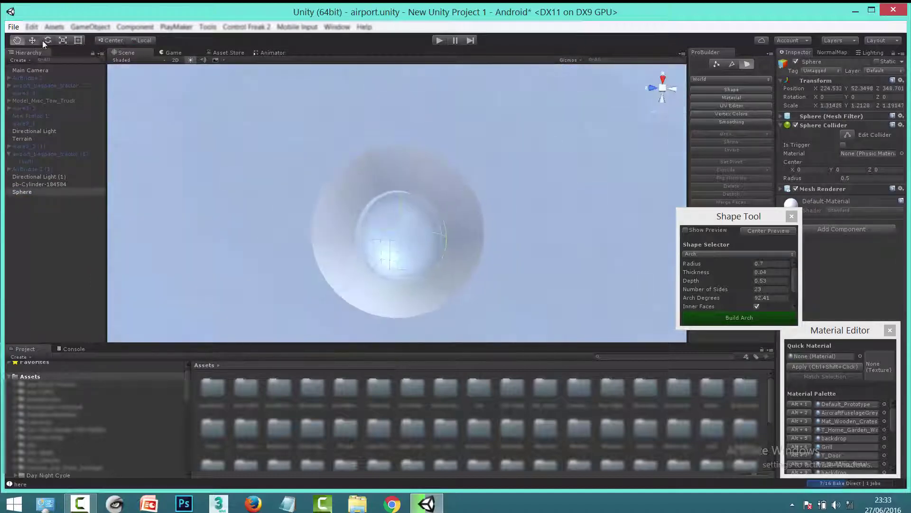
left_click_drag(398, 205, 402, 143)
mouse_move(475, 204)
left_mouse_down("alt")
mouse_move(529, 178)
mouse_move(520, 188)
mouse_move(375, 209)
left_mouse_up("alt")
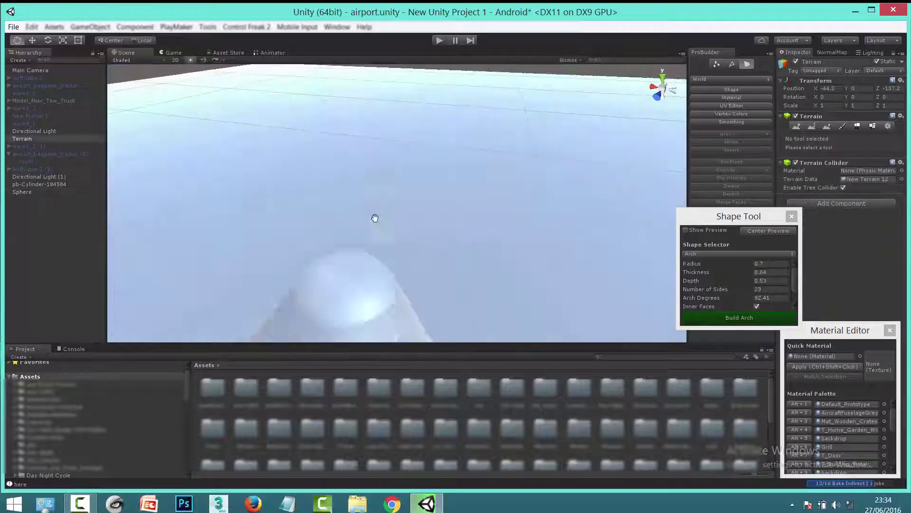
Parent the sphere under pb-Cylinder and stretch the cylinder lengthwise
left_click_drag(21, 184, 39, 191)
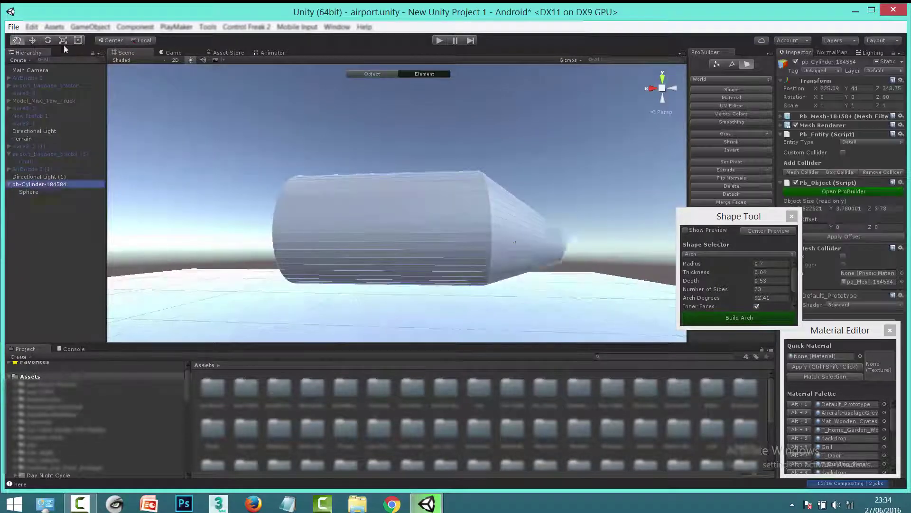
key("g")
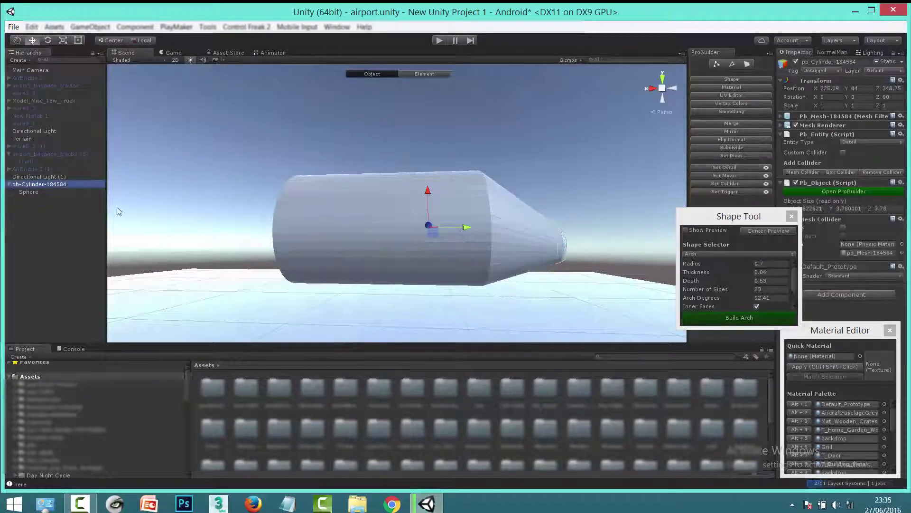
key("r")
mouse_move(463, 228)
left_mouse_down()
mouse_move(503, 228)
mouse_move(309, 240)
left_mouse_up()
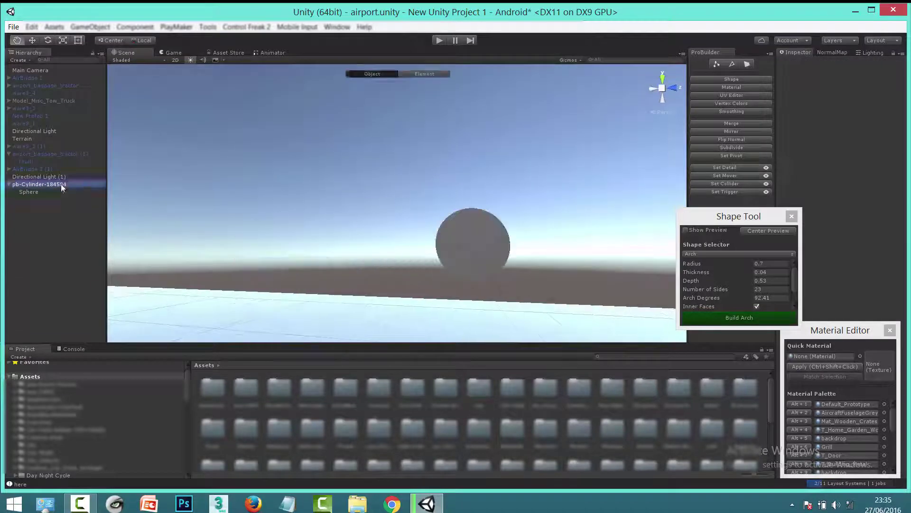
key("g")
key("w")
left_click_drag(466, 242, 45, 240, "alt")
left_click(39, 184)
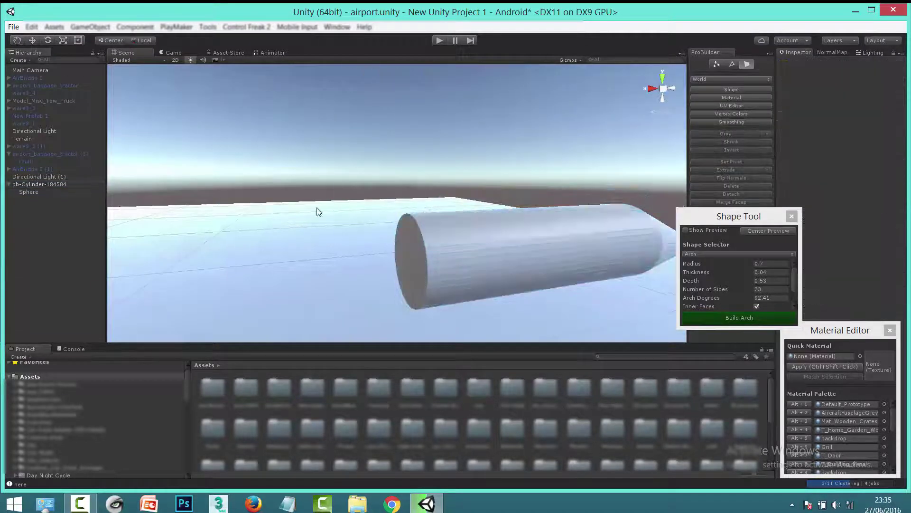
left_click(176, 278)
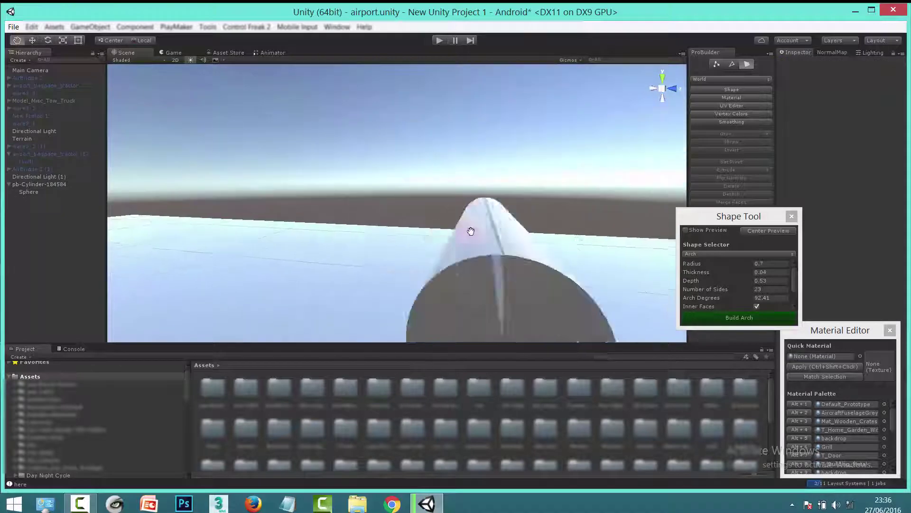
Select the cylinder's flat end face and push it out to lengthen the fuselage
middle_click_drag(175, 278, 500, 278)
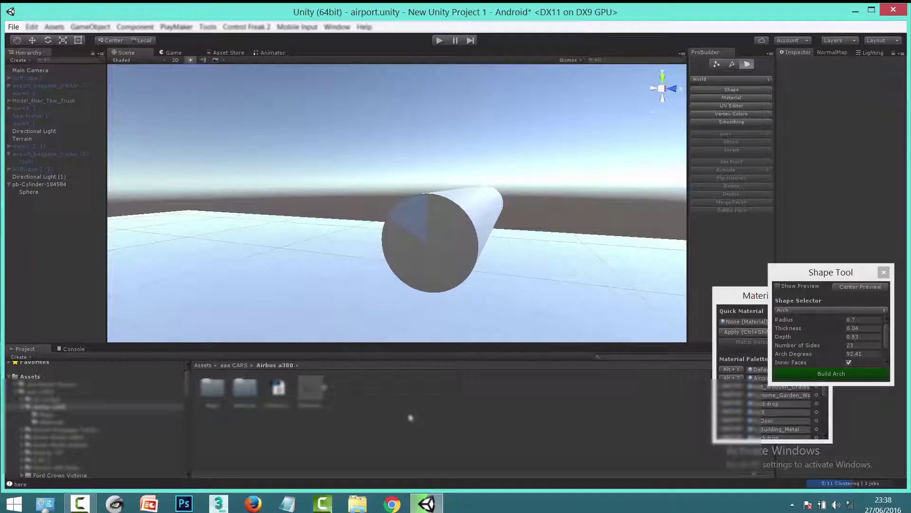
left_click(431, 258)
left_click_drag(432, 258, 539, 310, "alt")
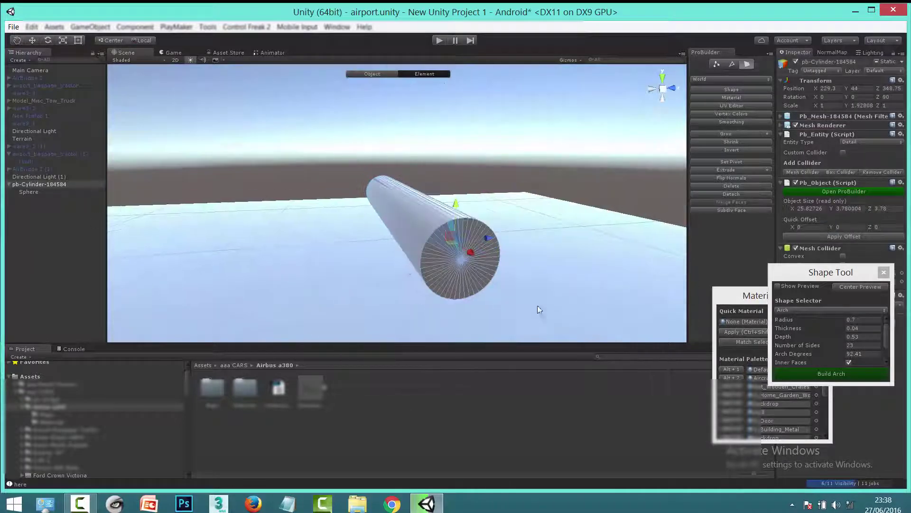
left_click(417, 289)
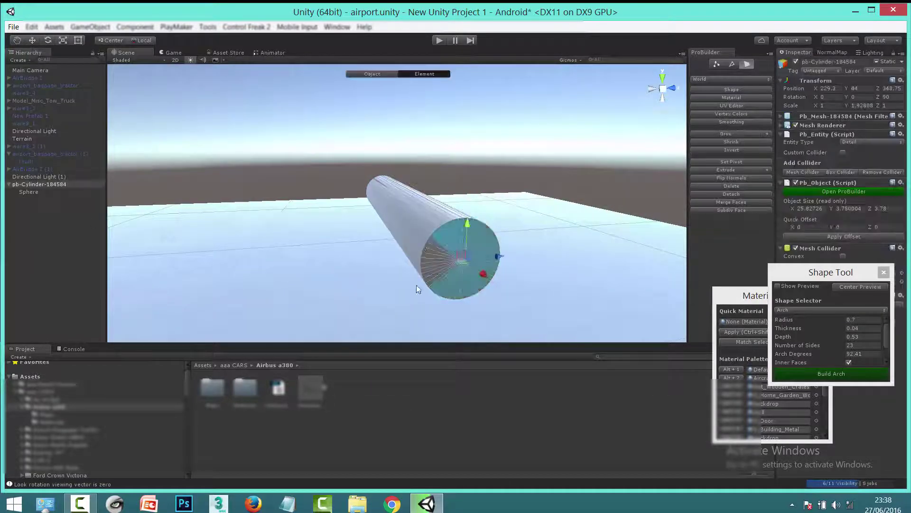
left_click(474, 270)
left_click_drag(470, 284, 532, 307)
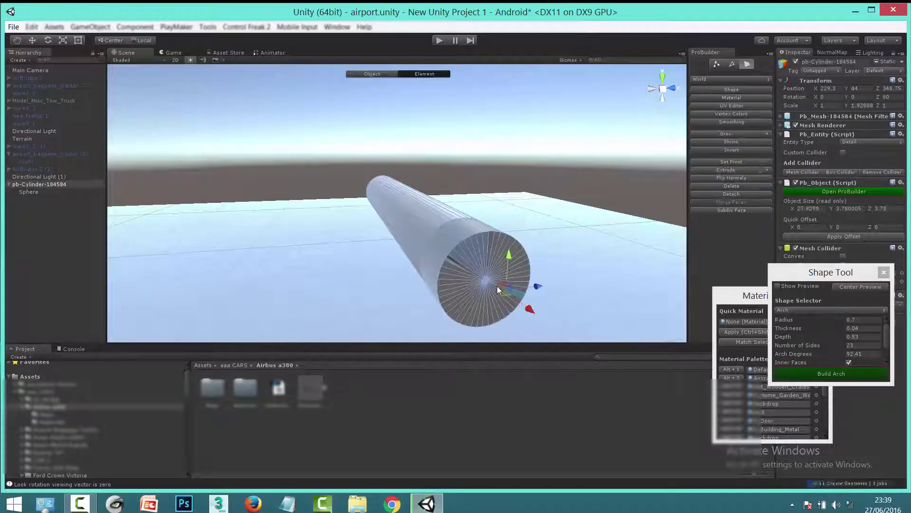
Push the end face further out and scale it down into a tapered nose
left_click(480, 261)
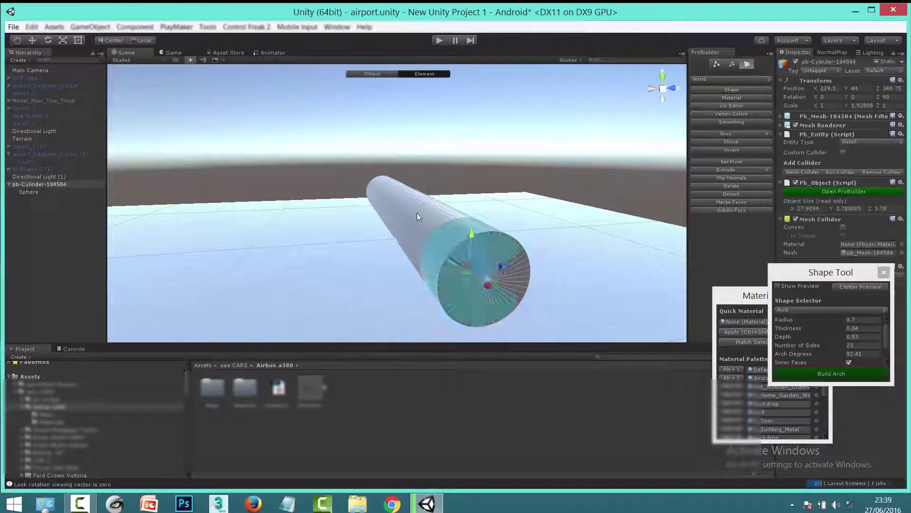
left_click(427, 217)
left_click(458, 232, "shift")
left_click_drag(491, 287, 509, 300)
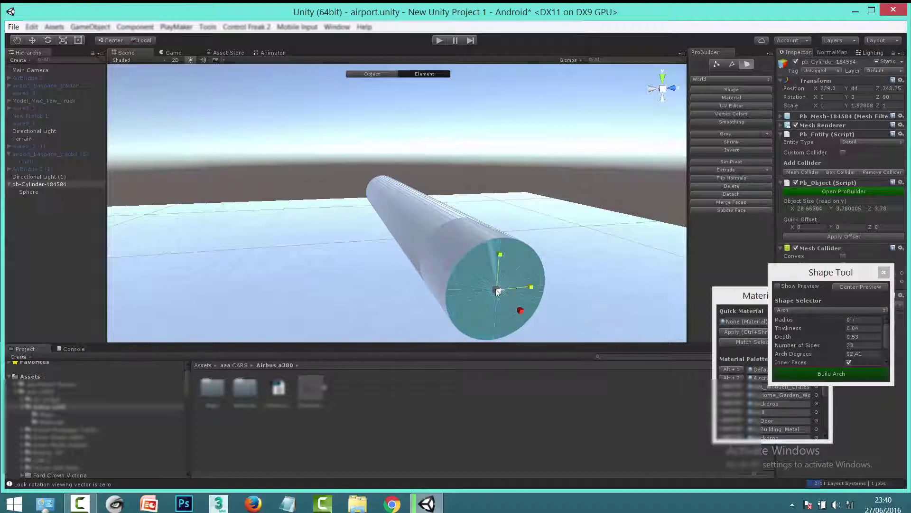
mouse_move(498, 293)
left_mouse_down()
mouse_move(515, 296)
mouse_move(527, 208)
left_mouse_up()
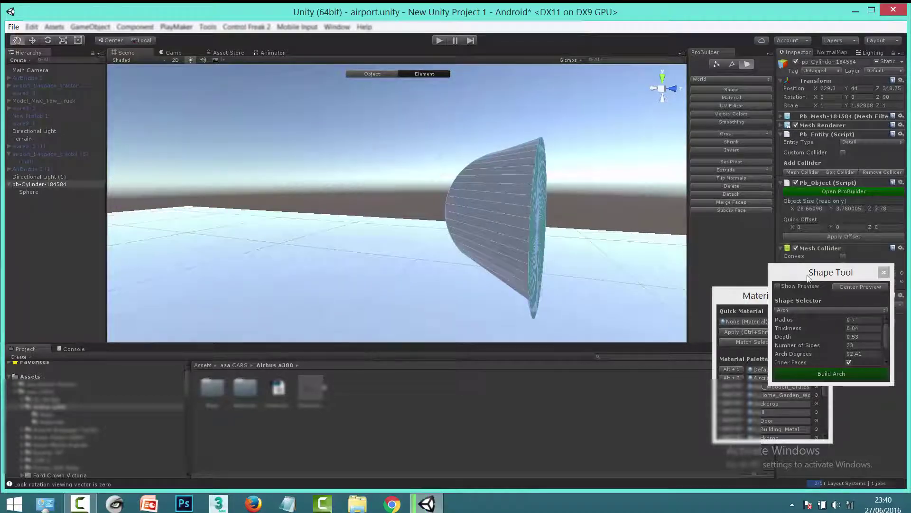
left_click_drag(603, 266, 610, 252, "alt")
scroll(615, 232, "up", 5)
Orbit around the tapered fuselage, cycle vertex and face selection modes, and select the whole fuselage
left_click_drag(833, 279, 723, 227)
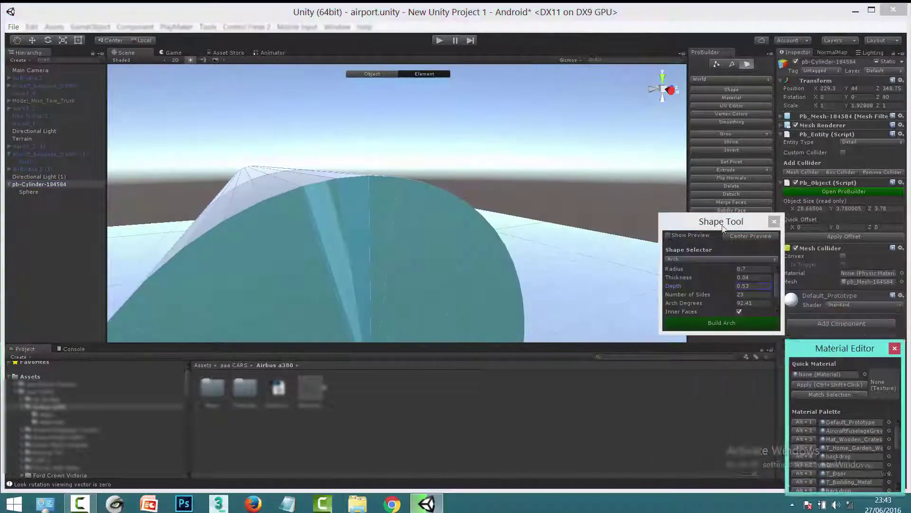
left_click(419, 75)
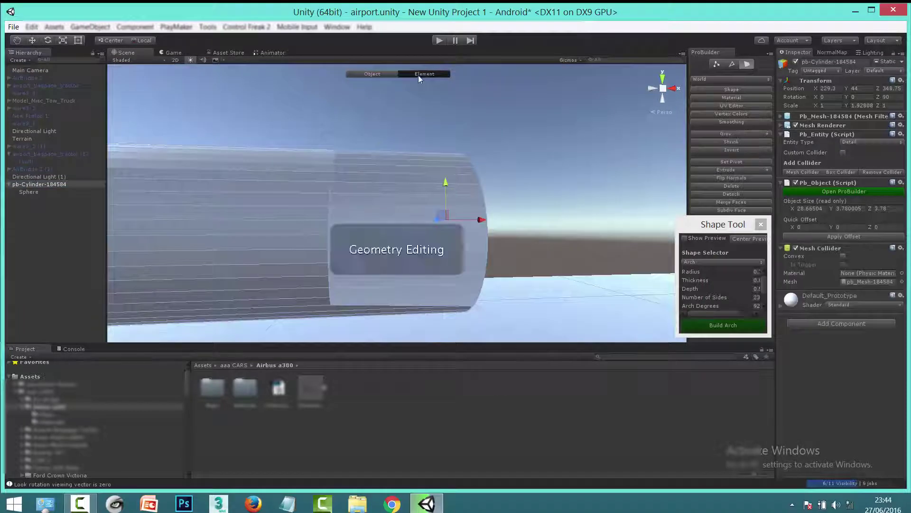
middle_click_drag(419, 79, 408, 132)
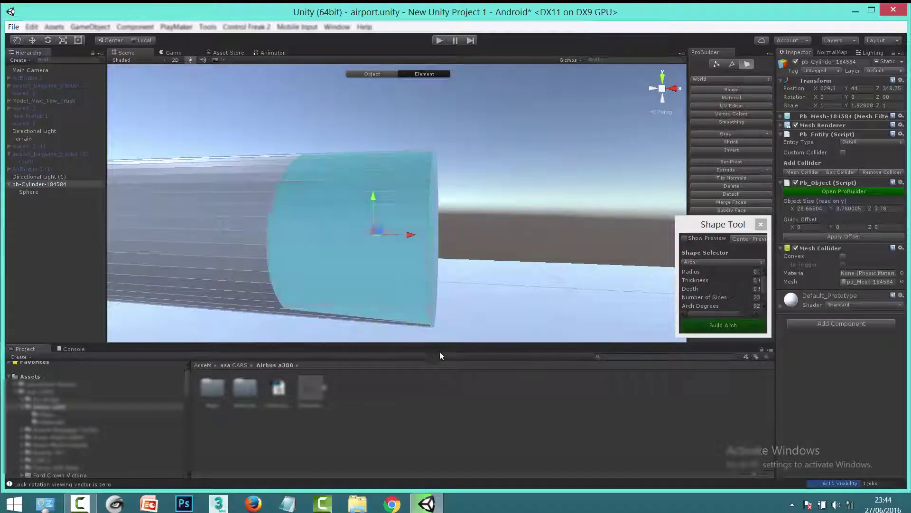
left_click_drag(293, 116, 399, 133, "alt")
mouse_move(308, 170)
left_mouse_down("alt")
mouse_move(359, 166)
mouse_move(380, 235)
mouse_move(373, 218)
left_mouse_up("alt")
scroll(372, 218, "down", 5)
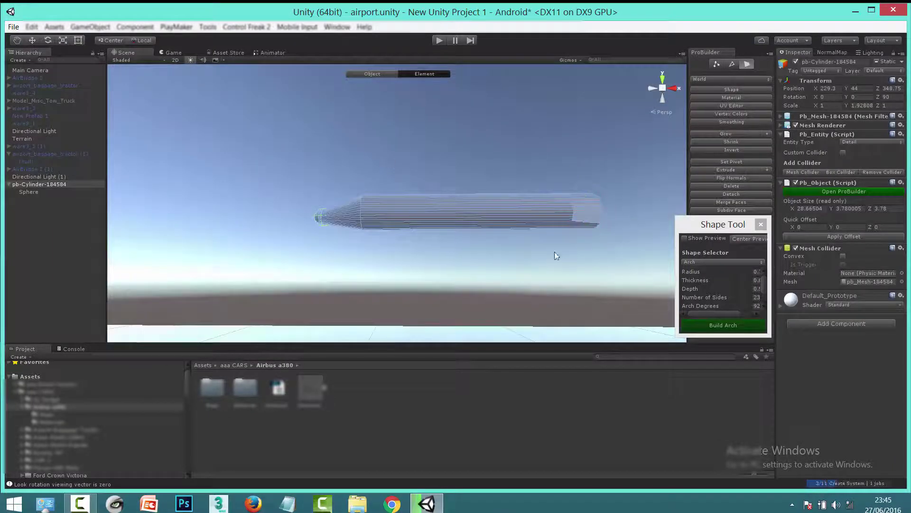
key("h")
scroll(613, 281, "up", 2)
key("h")
key("h")
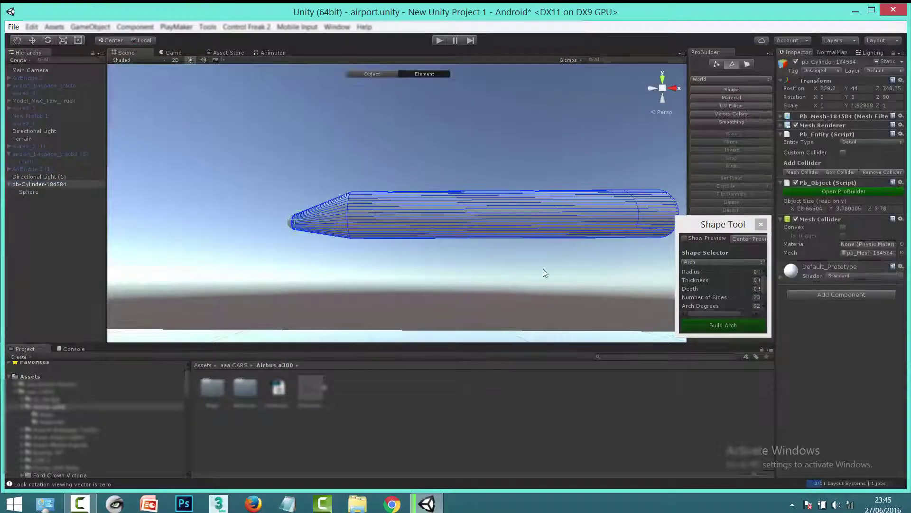
left_click(474, 214)
scroll(305, 210, "up", 3)
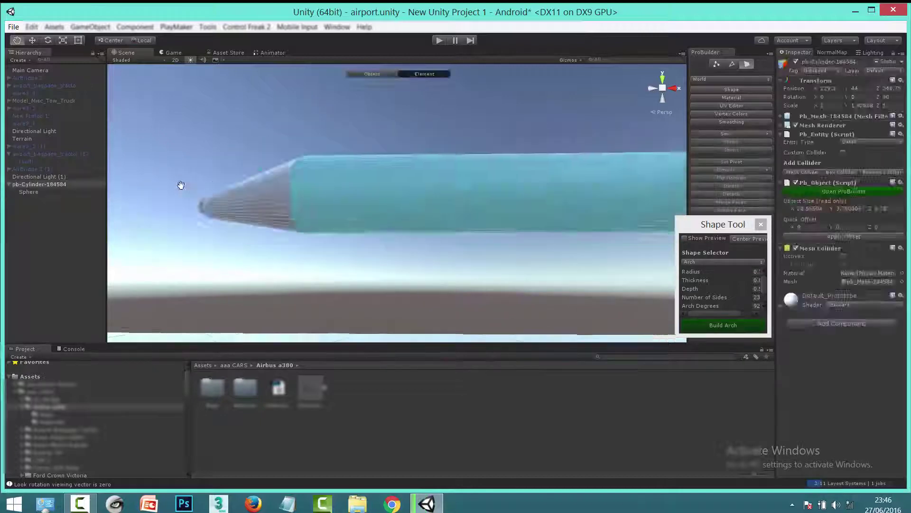
mouse_move(178, 187)
left_mouse_down("alt")
mouse_move(367, 284)
mouse_move(271, 249)
left_mouse_up("alt")
Build a 48-sided cylinder (radius 1.89, height 6.22), extrude its end face and taper it into a cone
key("ctrl+shift+k")
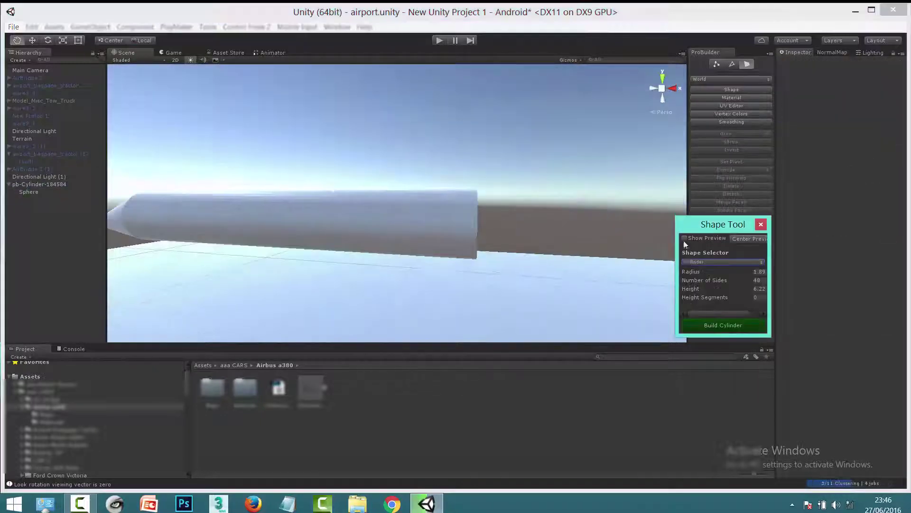
left_click(723, 325)
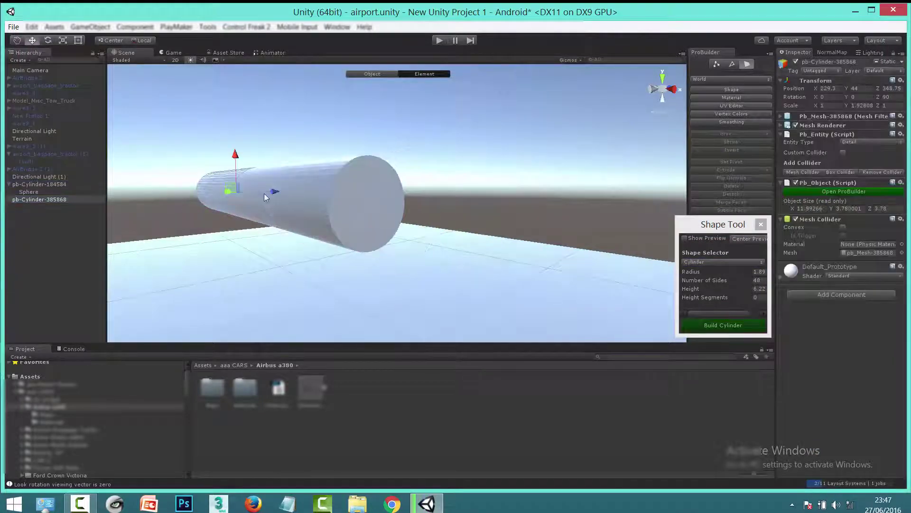
key("r")
left_click(537, 223)
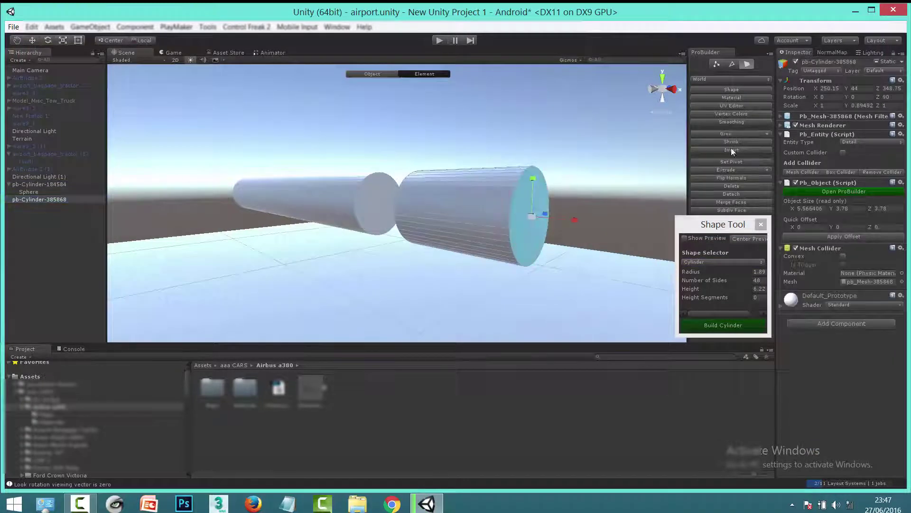
left_click_drag(723, 224, 792, 373)
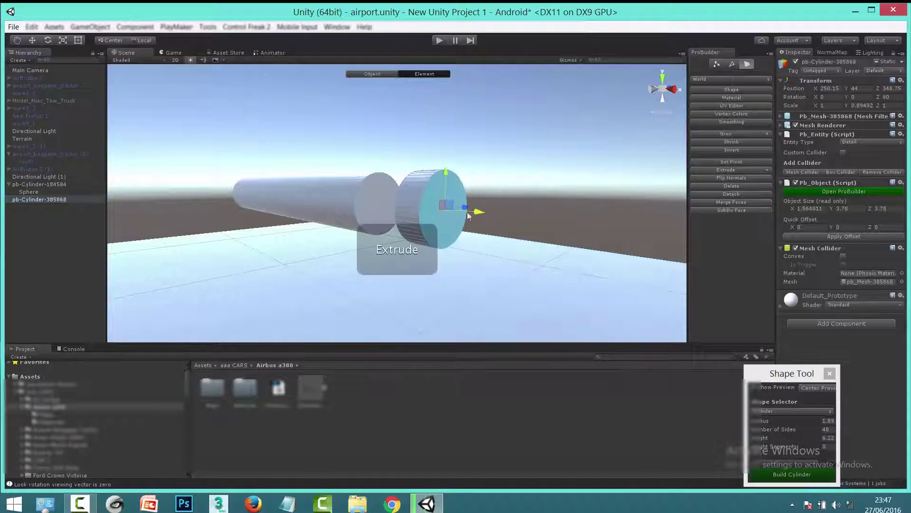
left_click_drag(468, 216, 518, 179, "shift")
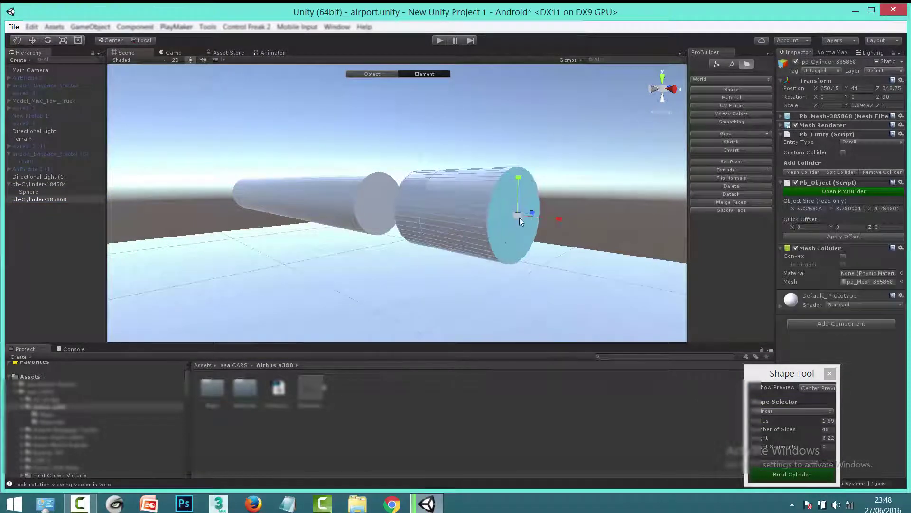
left_click_drag(520, 217, 489, 201)
double_click(56, 199)
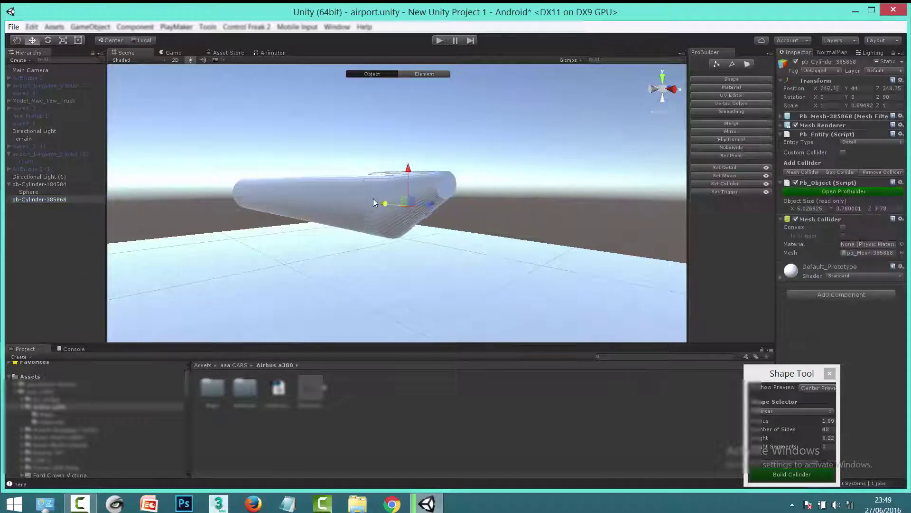
Show the Airbus a380 reference model and select the tapered cylinder
left_click(543, 184)
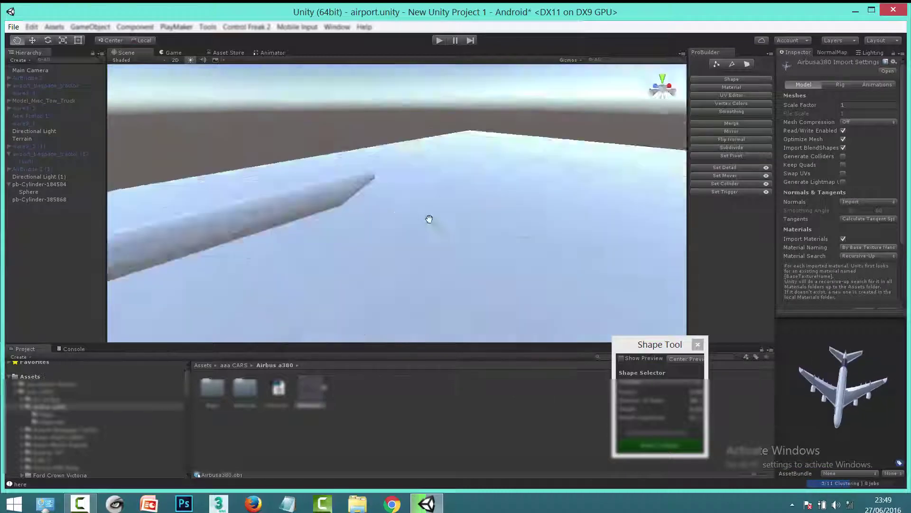
right_click_drag(430, 218, 452, 217)
left_click(30, 200)
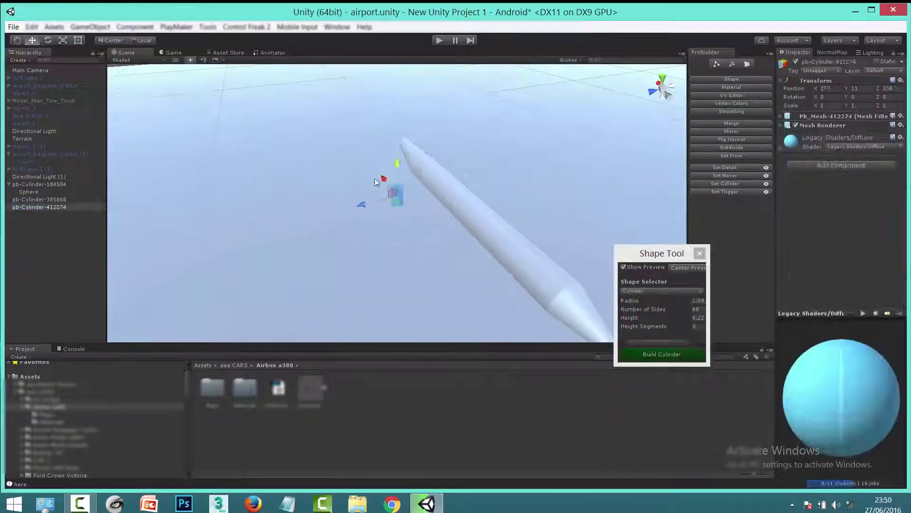
Try the Cone, Plane and Sprite shape types and frame the flat preview
left_click(661, 290)
left_click(663, 309)
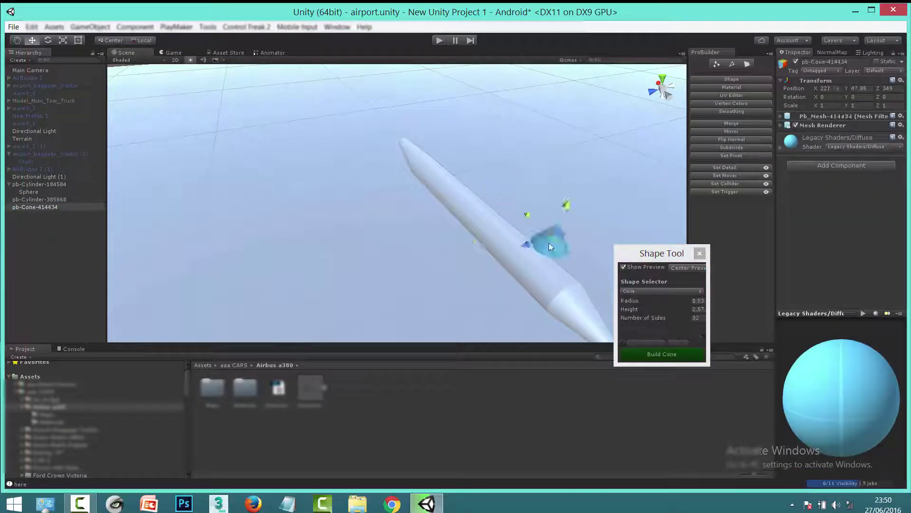
left_click(643, 291)
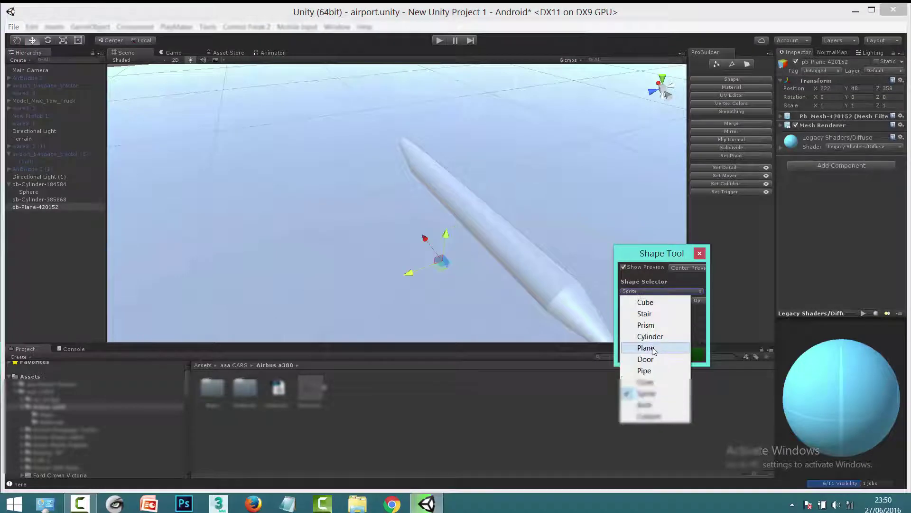
left_click(639, 347)
right_click_drag(113, 229, 436, 224)
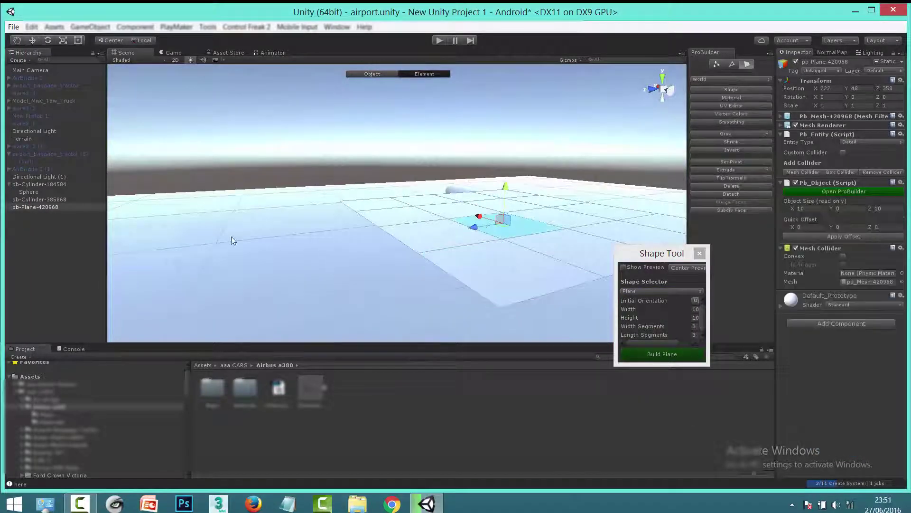
left_click(662, 291)
left_click(639, 395)
double_click(50, 207)
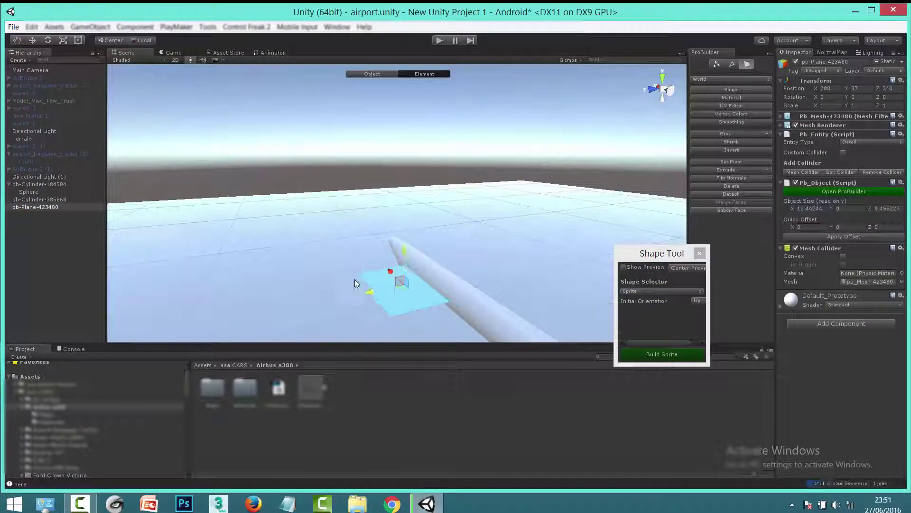
scroll(403, 273, "down", 5)
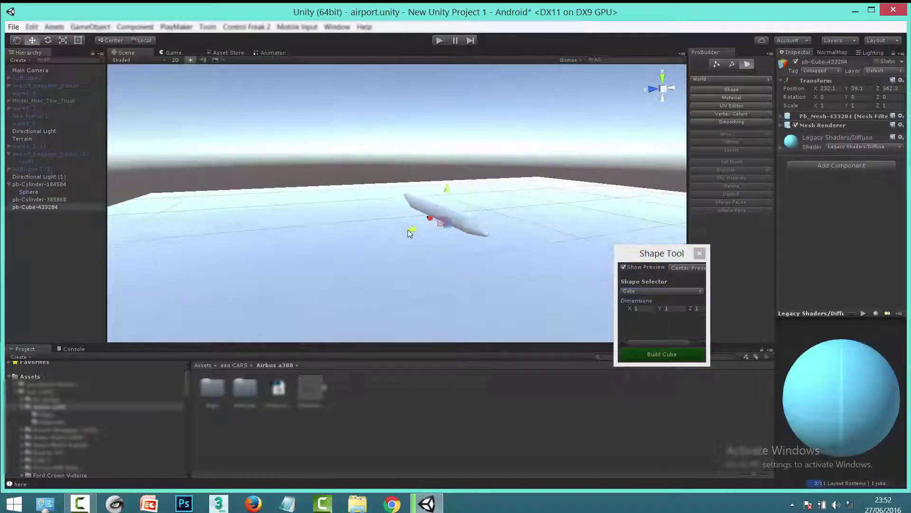
Build a cube and stretch one of its faces out into a flat slab
left_click(662, 354)
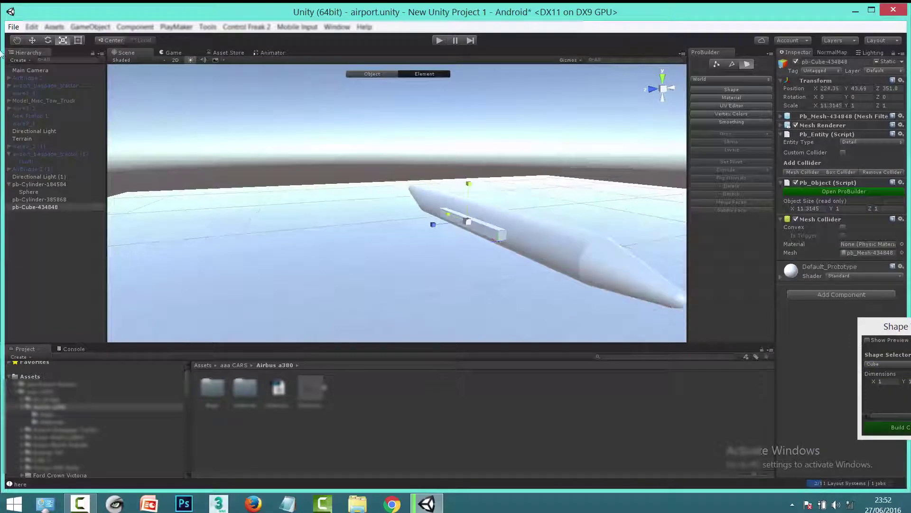
left_click(486, 250)
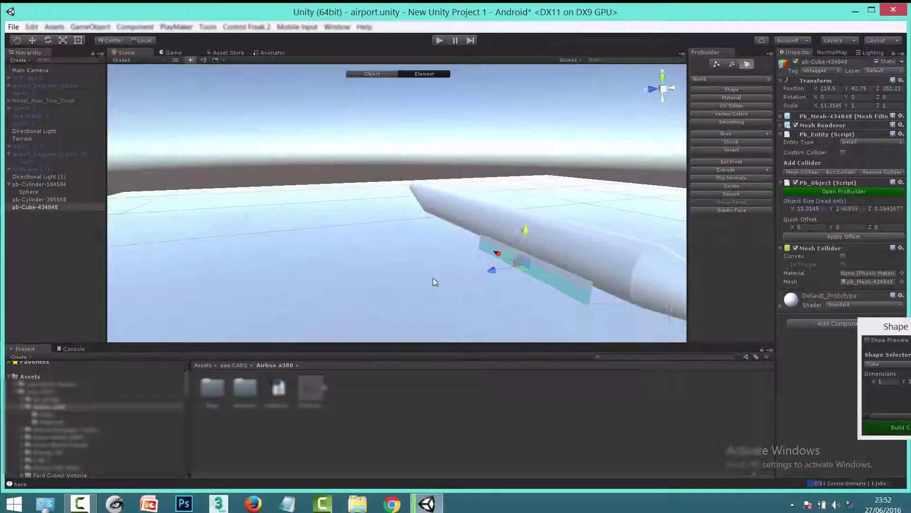
mouse_move(491, 269)
left_mouse_down()
mouse_move(327, 274)
mouse_move(264, 254)
mouse_move(285, 198)
left_mouse_up()
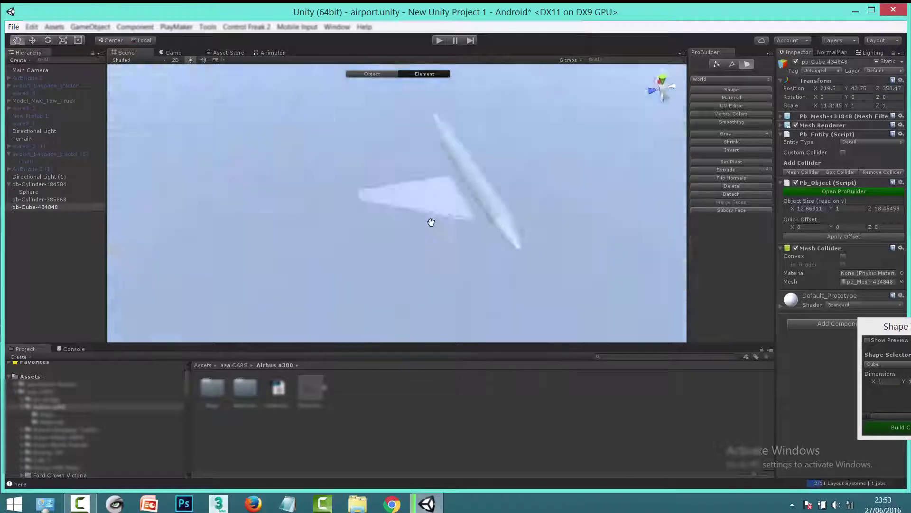
key("g")
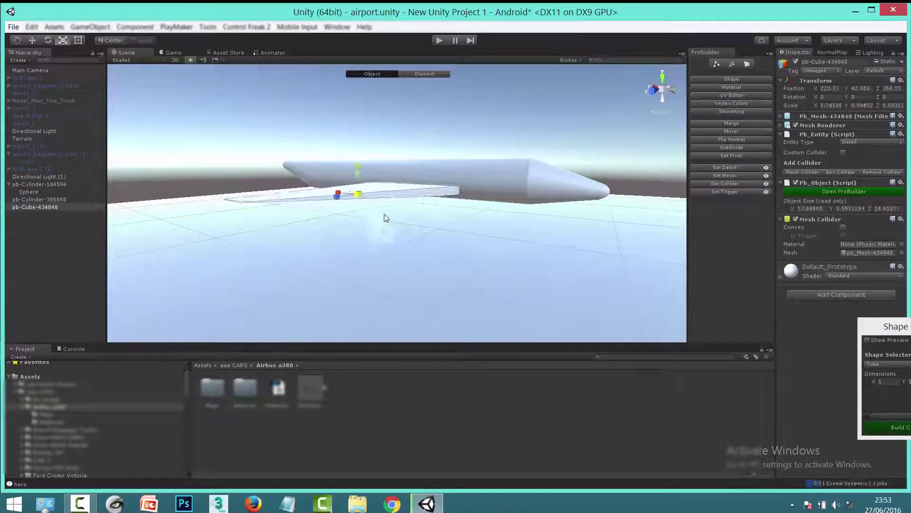
Rotate and stretch the slab's faces to sweep the wing back and push its tip outward
left_click(81, 230)
left_click_drag(285, 228, 419, 209, "alt")
left_click(309, 389)
mouse_move(319, 215)
left_mouse_down("alt")
mouse_move(323, 255)
mouse_move(368, 133)
mouse_move(407, 93)
left_mouse_up("alt")
left_click(322, 255)
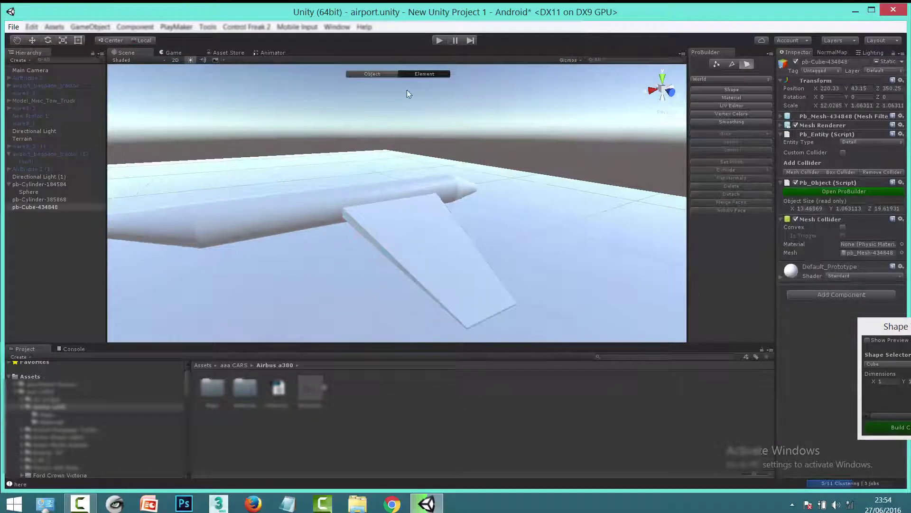
left_click(382, 228)
mouse_move(374, 267)
left_mouse_down()
mouse_move(366, 281)
mouse_move(413, 230)
left_mouse_up()
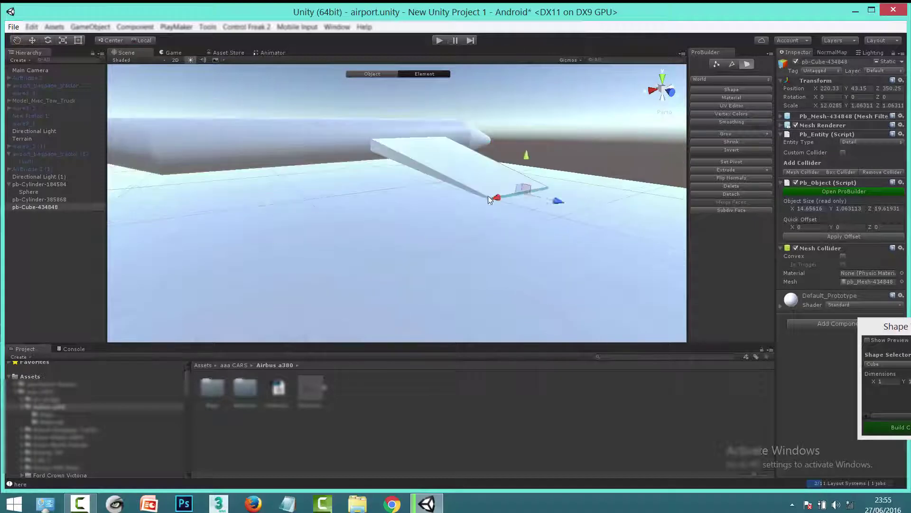
left_click_drag(488, 196, 311, 258, "alt")
mouse_move(353, 212)
left_mouse_down()
mouse_move(315, 171)
mouse_move(476, 187)
left_mouse_up()
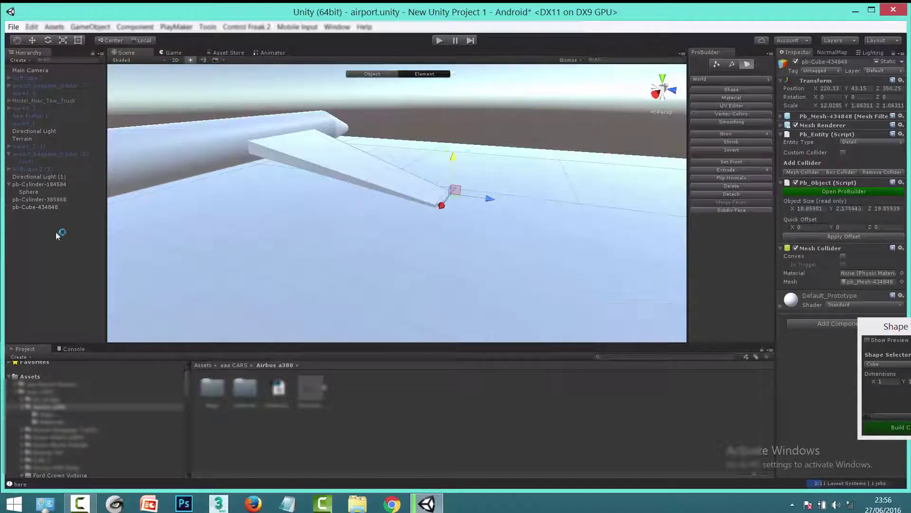
double_click(35, 207)
Scale the whole wing down to fit the fuselage
key("r")
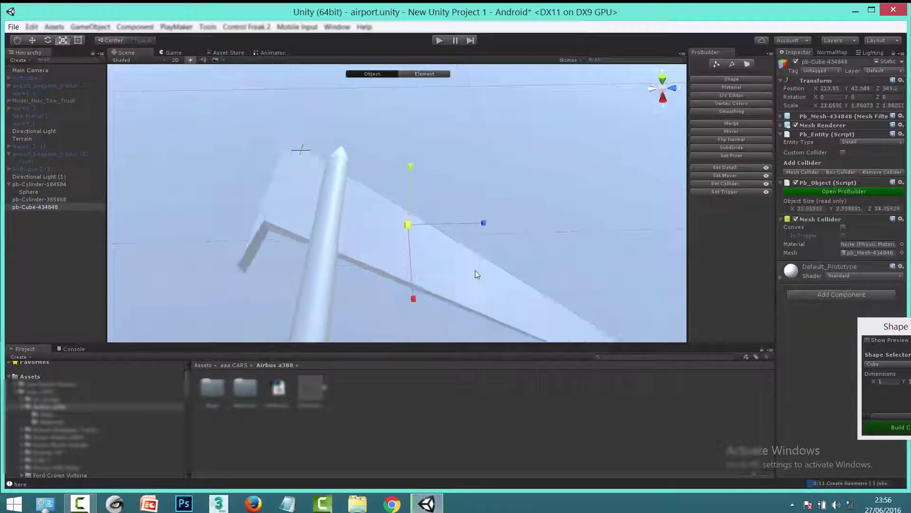
left_click_drag(408, 225, 261, 148)
double_click(39, 184)
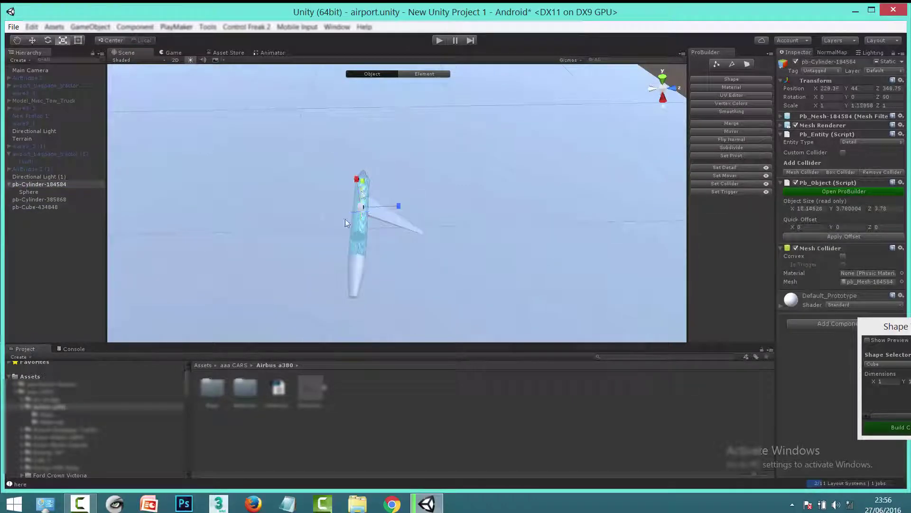
Duplicate the wing, give the copy a Y rotation of 180, and move it beside the fuselage
left_click(362, 237)
key("w")
left_click(311, 389)
right_click_drag(346, 172, 585, 224)
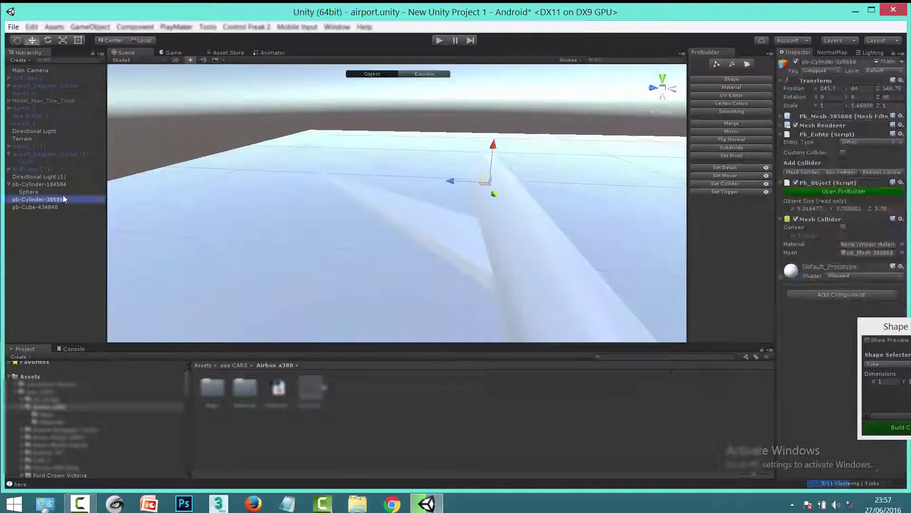
left_click(44, 209)
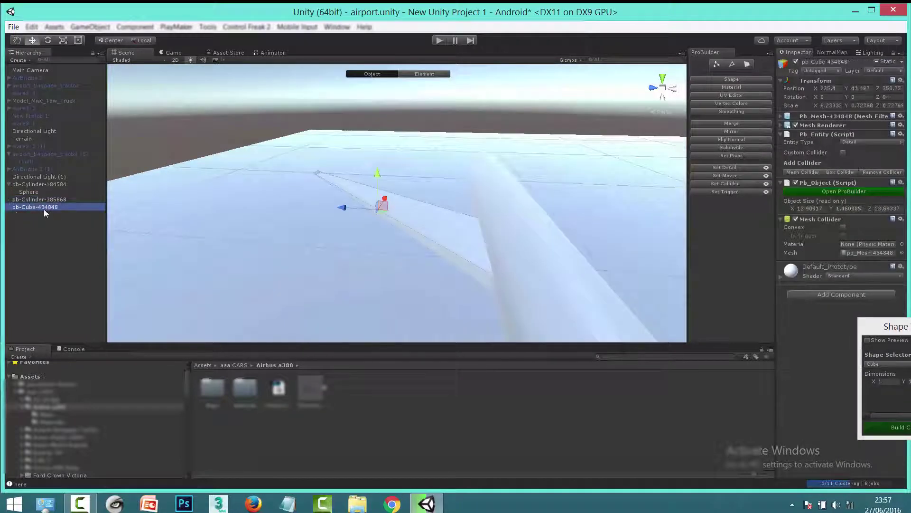
type("wing1")
key("ctrl+d")
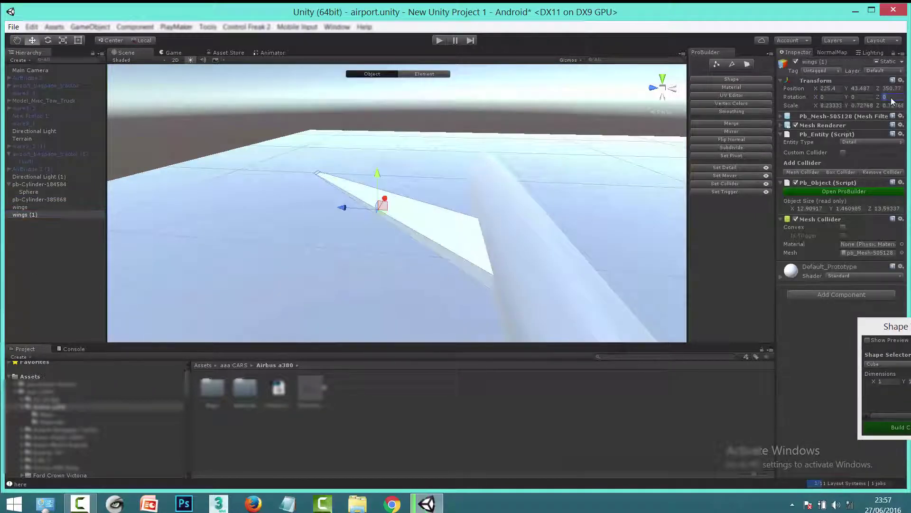
key("Tab")
type("180")
key("Return")
mouse_move(498, 266)
left_mouse_down()
mouse_move(538, 275)
mouse_move(528, 231)
mouse_move(497, 223)
left_mouse_up()
Clear the copied wing's Z rotation and view the two-winged plane head-on
left_click(823, 97)
key("BackSpace")
left_click_drag(530, 273, 514, 201, "alt")
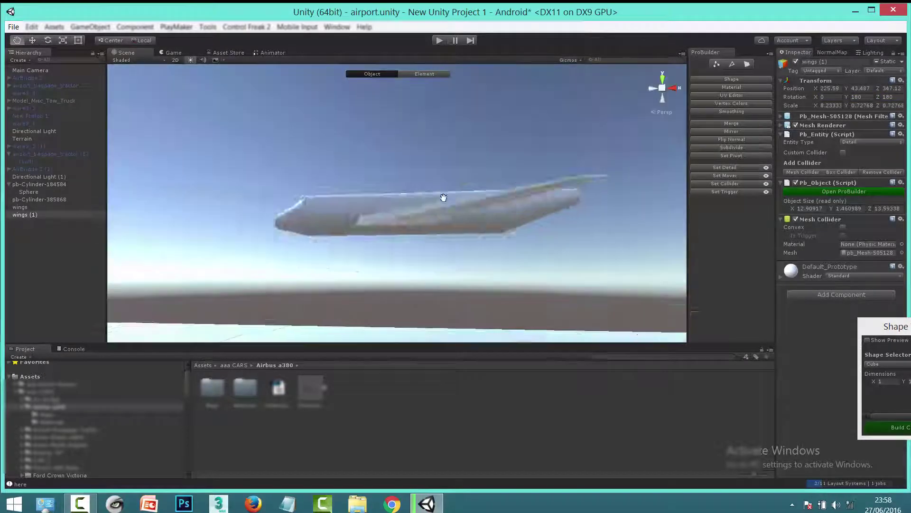
key("g")
left_click(518, 201)
key("g")
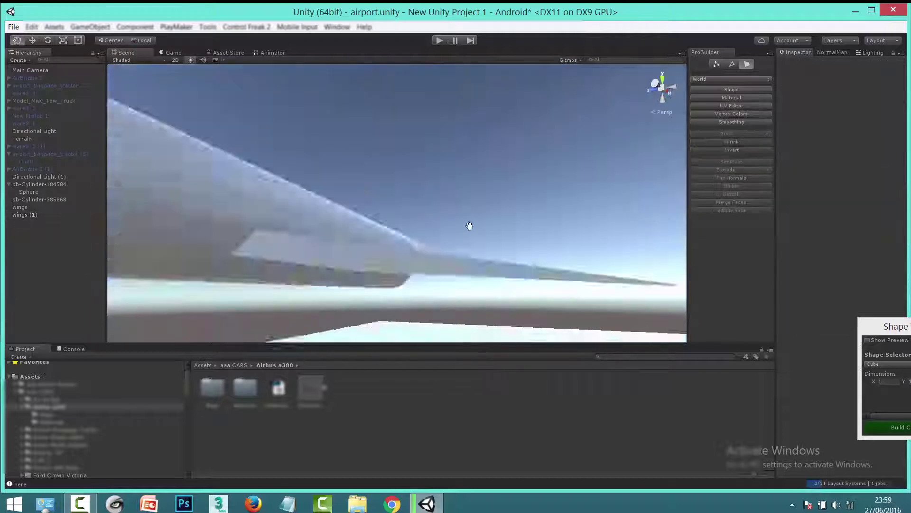
left_click_drag(566, 153, 642, 330, "alt")
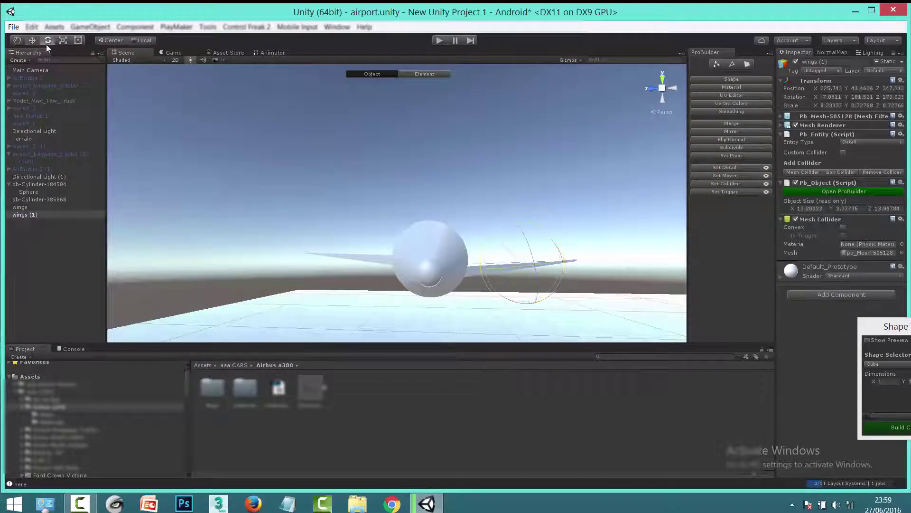
Parent the mirrored wing wings (1) under the original wings in the Hierarchy
key("w")
mouse_move(333, 214)
left_mouse_down("alt")
mouse_move(504, 329)
mouse_move(496, 244)
left_mouse_up("alt")
left_click(311, 390)
left_click(272, 197)
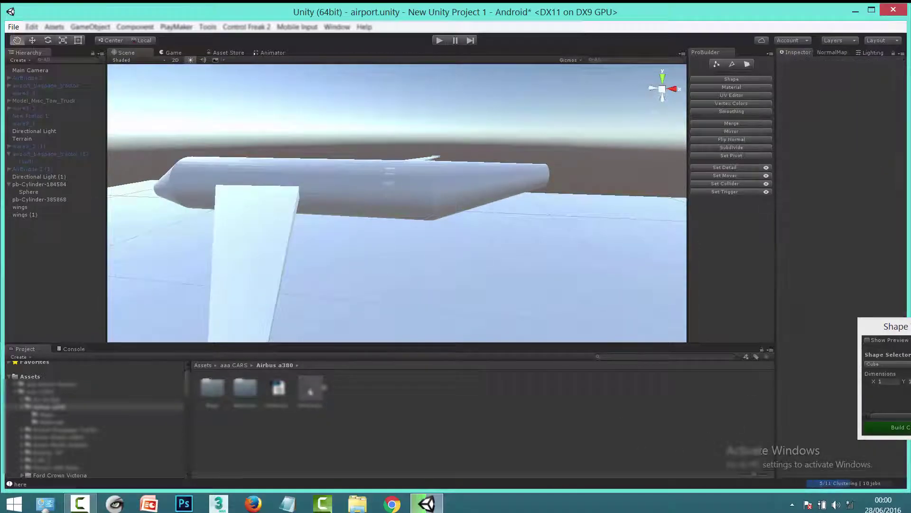
mouse_move(273, 198)
left_mouse_down("alt")
mouse_move(422, 203)
mouse_move(488, 222)
left_mouse_up("alt")
left_click(488, 221)
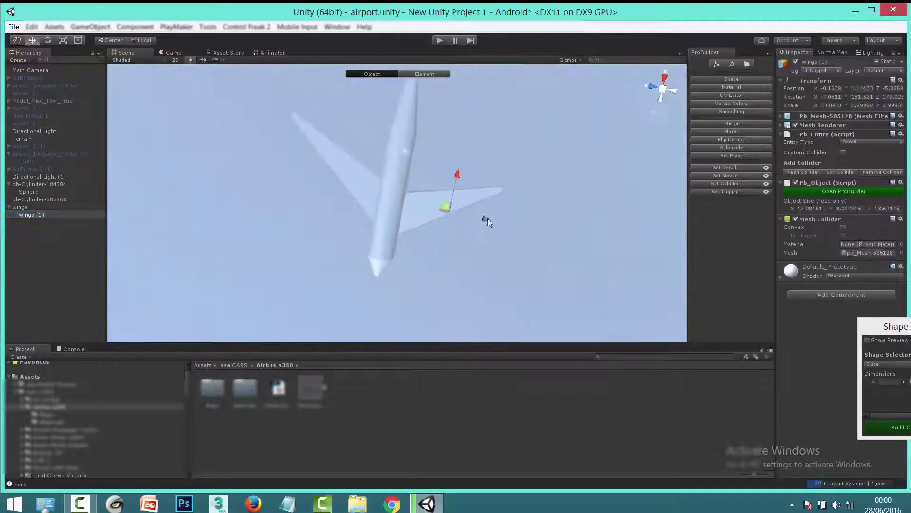
key("Delete")
Move wings (1) against the fuselage opposite the original wing and check it from below
left_click(35, 208)
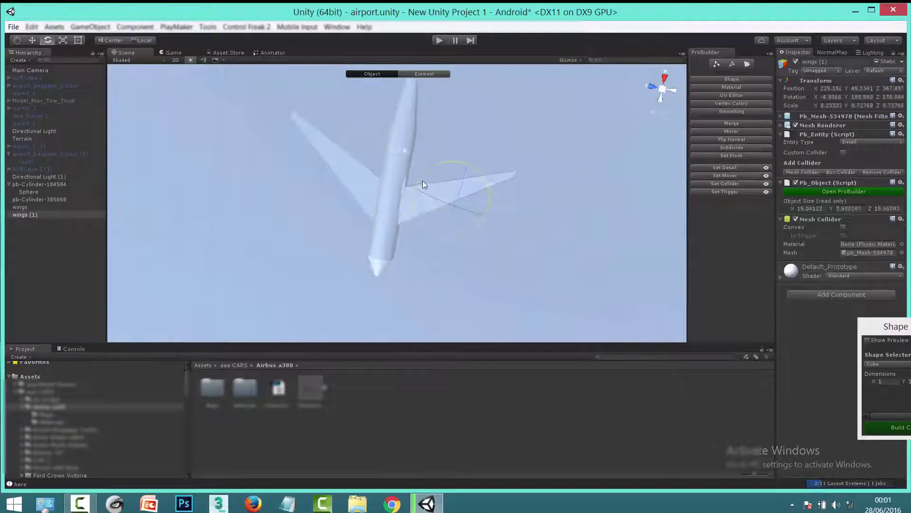
mouse_move(480, 207)
left_mouse_down()
mouse_move(498, 247)
mouse_move(388, 198)
mouse_move(455, 252)
left_mouse_up()
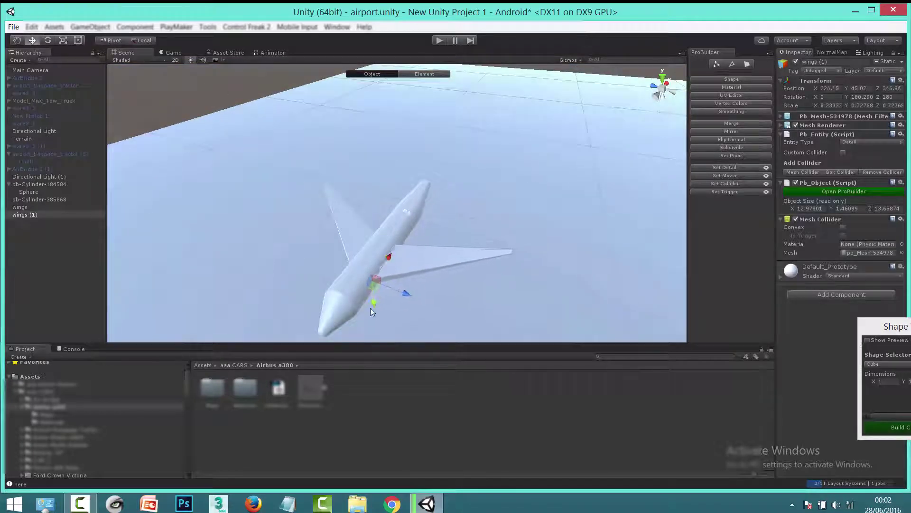
left_click_drag(401, 255, 85, 81, "alt")
left_click_drag(393, 125, 36, 51, "alt")
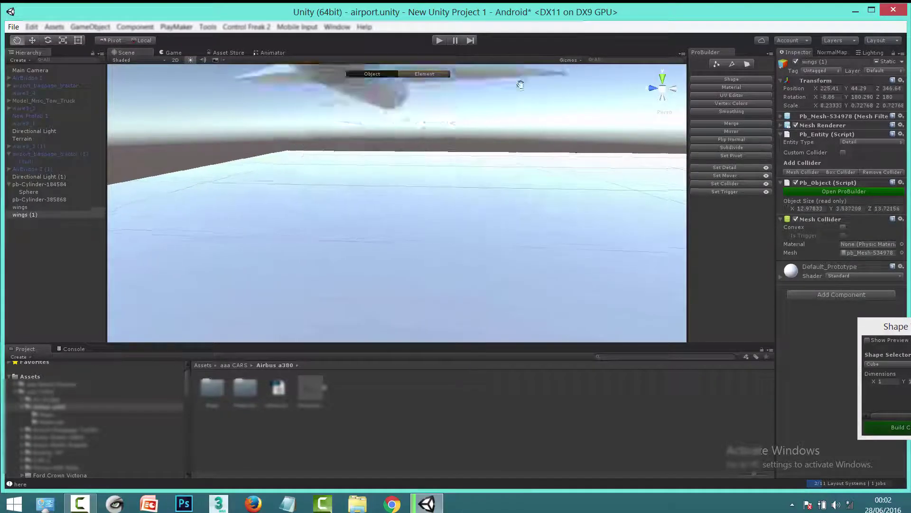
left_click_drag(378, 206, 538, 239, "alt")
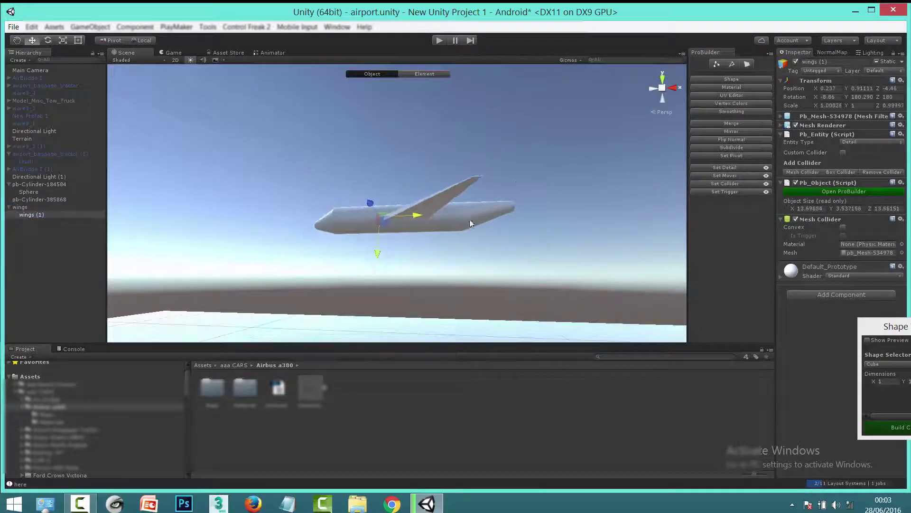
left_click(470, 223)
Build a new ProBuilder cube beside the fuselage and flatten it into a thin tail plate
key("f")
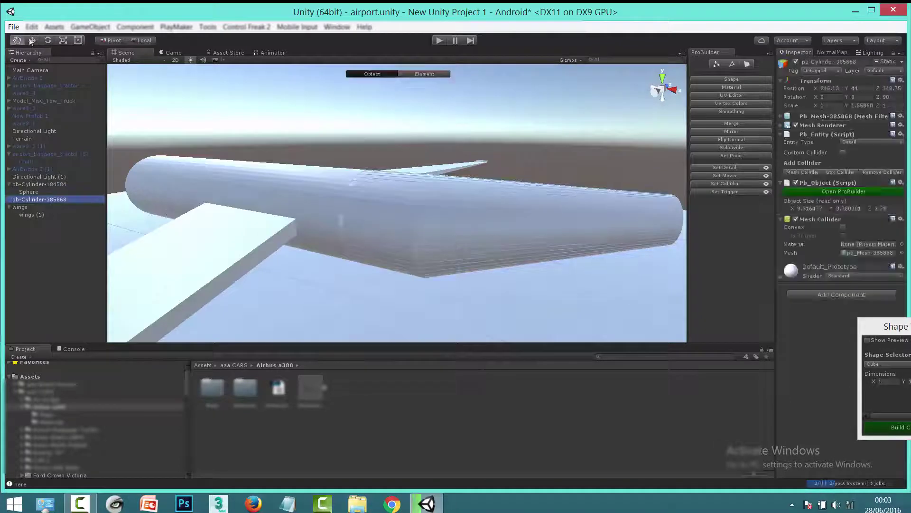
left_click(31, 42)
left_click(893, 427)
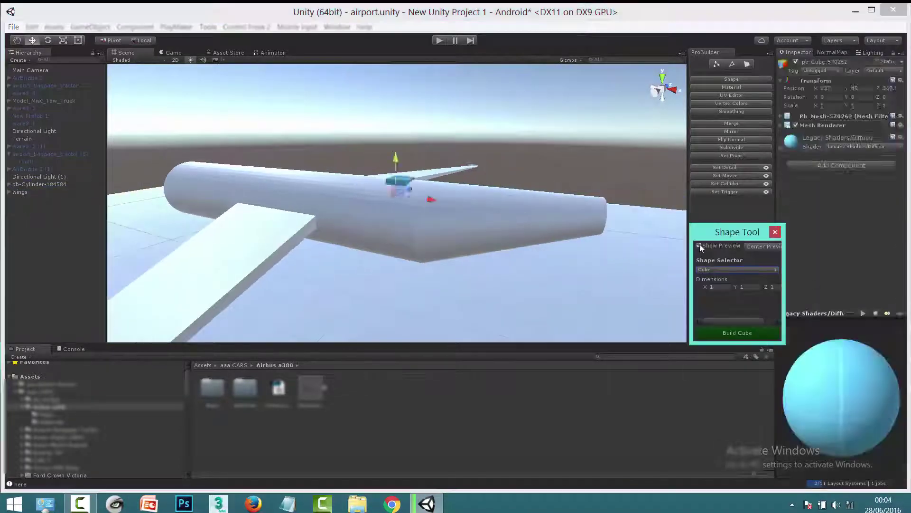
left_click(699, 245)
key("r")
left_click_drag(491, 204, 481, 219)
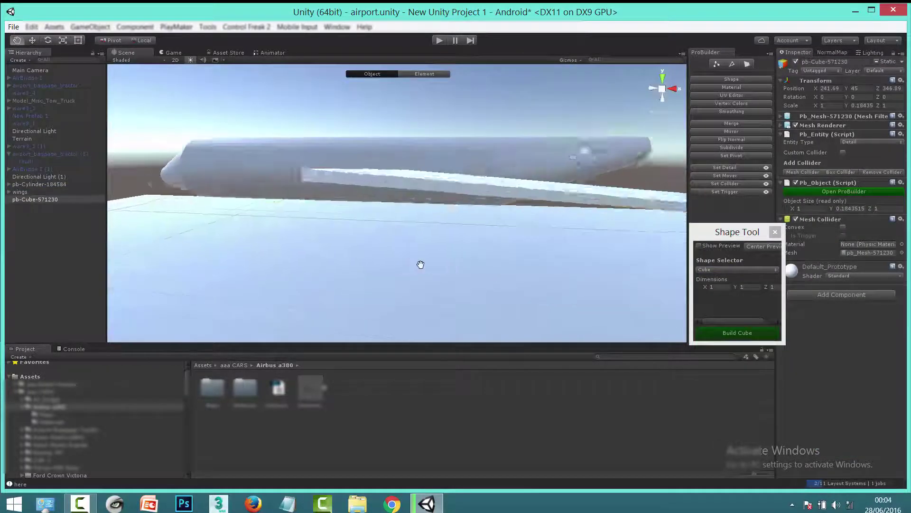
Scale the wing faces down along Y to thin the wing and adjust the outer section
left_click_drag(311, 223, 363, 197, "alt")
key("g")
left_click(363, 198)
mouse_move(330, 158)
left_mouse_down()
mouse_move(327, 172)
mouse_move(391, 246)
left_mouse_up()
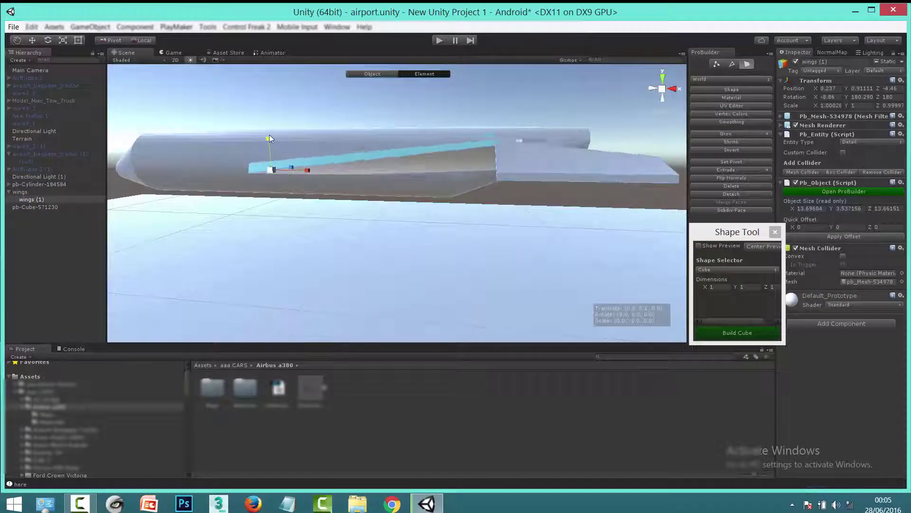
left_click(546, 159)
left_click_drag(580, 126, 577, 84)
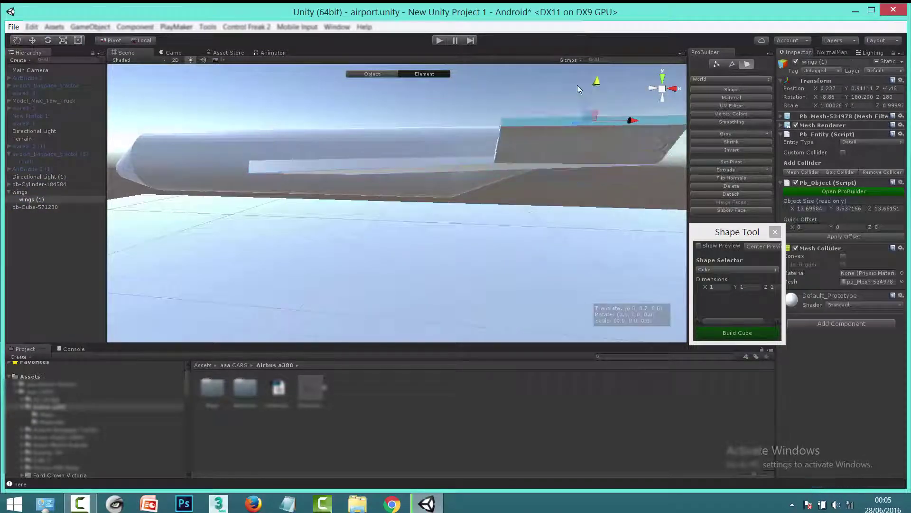
double_click(36, 207)
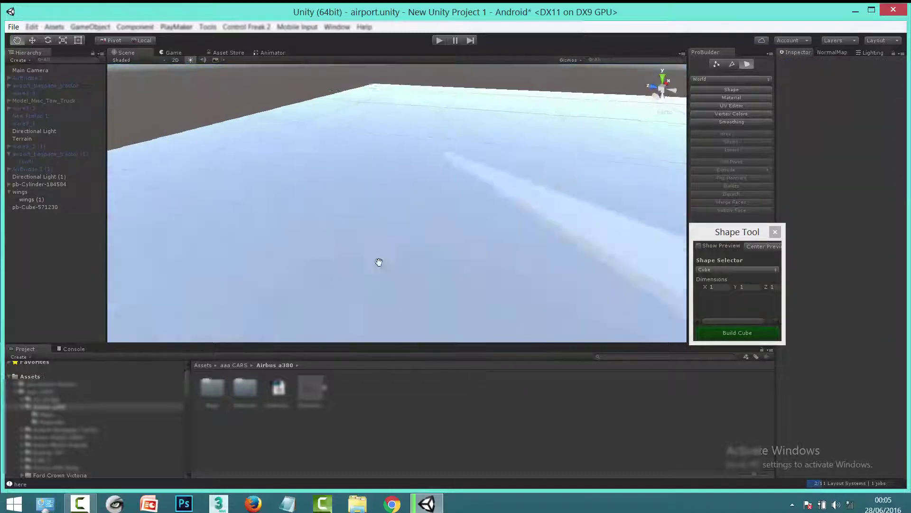
left_click(428, 218)
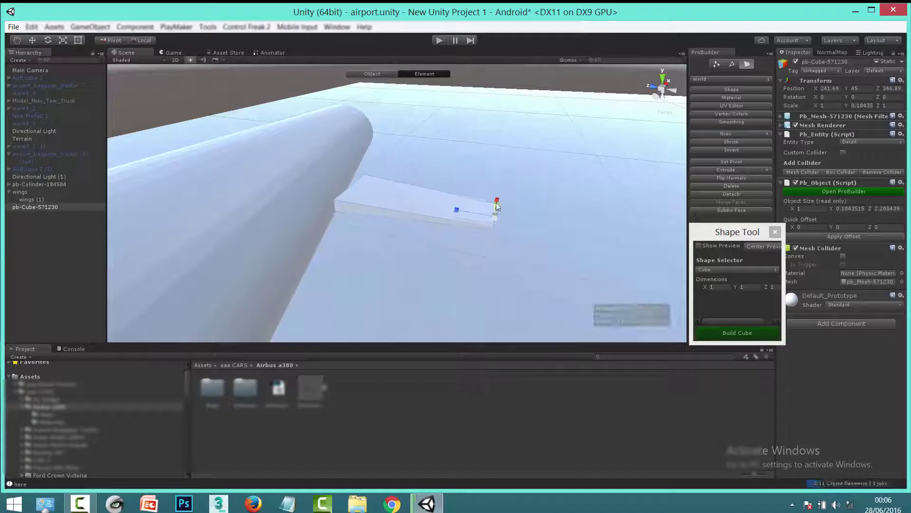
Duplicate the tail plate and stretch a face of the original plate pb-Cube-571230
key("Escape")
key("f")
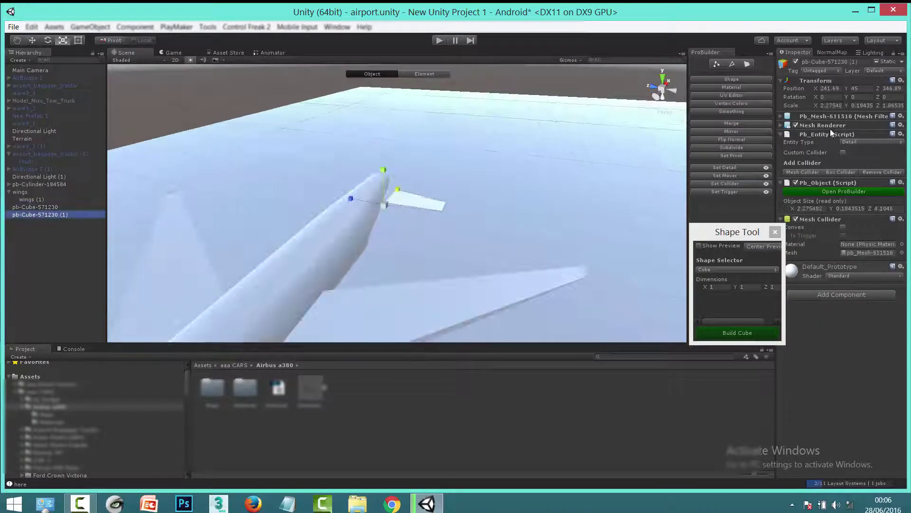
left_click(500, 200)
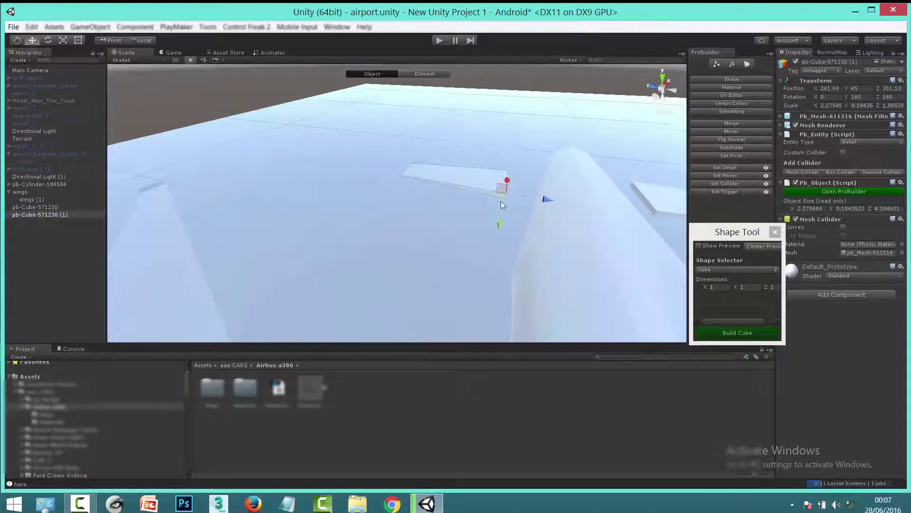
middle_click_drag(500, 201, 175, 90)
left_click_drag(501, 212, 406, 250, "alt")
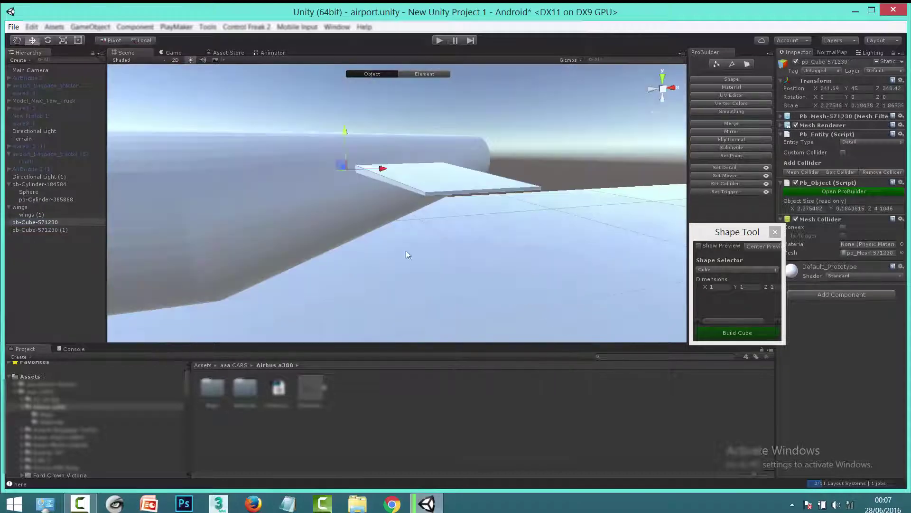
left_click(492, 175)
left_click_drag(525, 113, 435, 206)
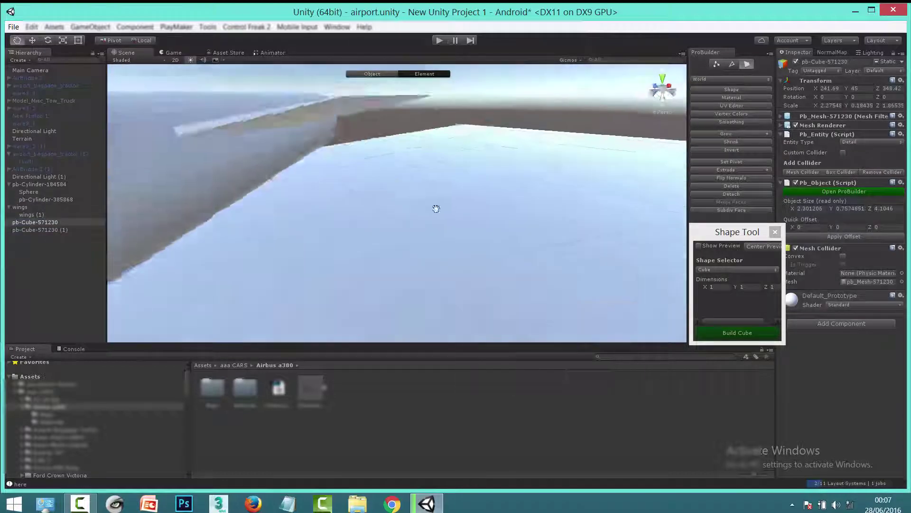
left_click_drag(423, 163, 450, 230, "alt")
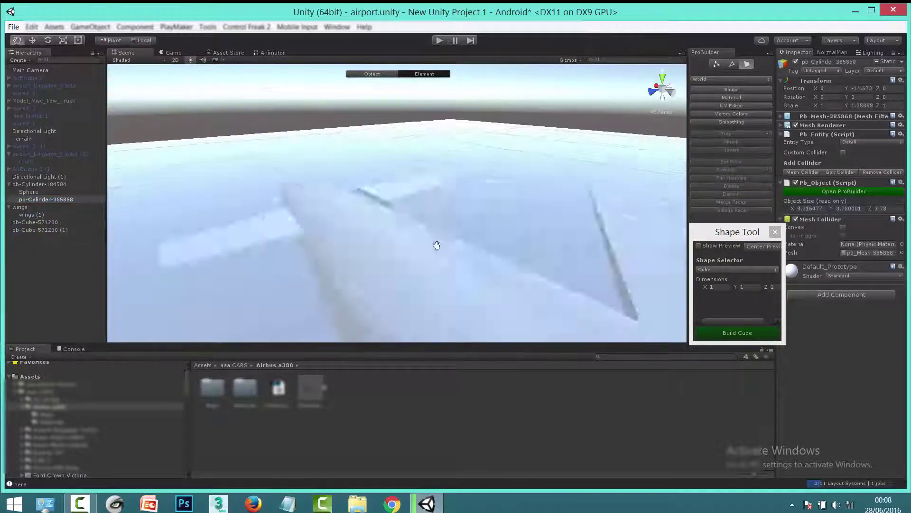
Select the copy pb-Cube-571230 (1) on the other side and pick its top face
left_click(312, 238)
left_click_drag(312, 237, 207, 85, "alt")
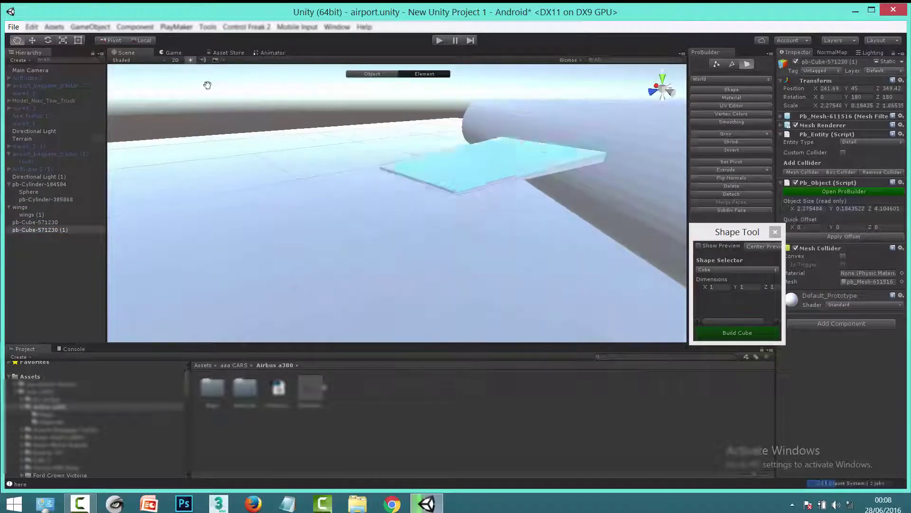
left_click_drag(331, 179, 299, 182, "alt")
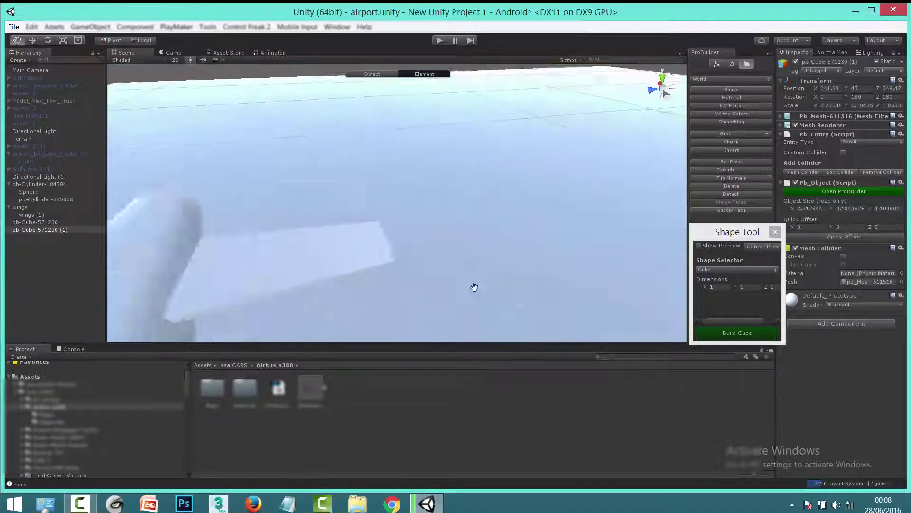
left_click(299, 182)
left_click_drag(339, 139, 186, 135, "alt")
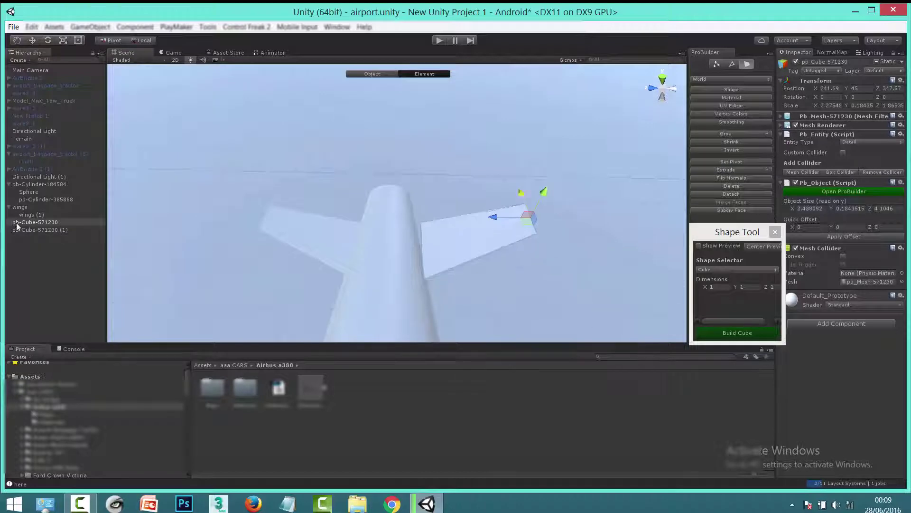
key("g")
left_click_drag(331, 258, 427, 203, "alt")
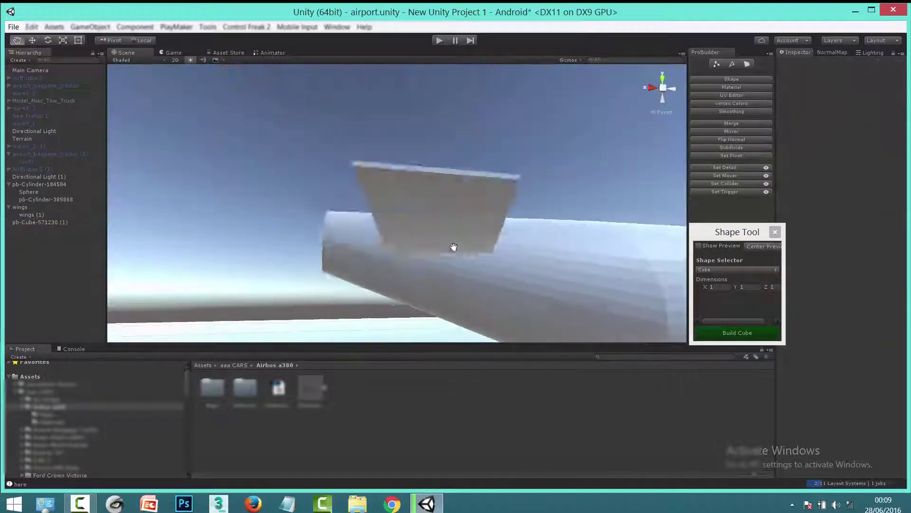
key("g")
left_click(420, 206)
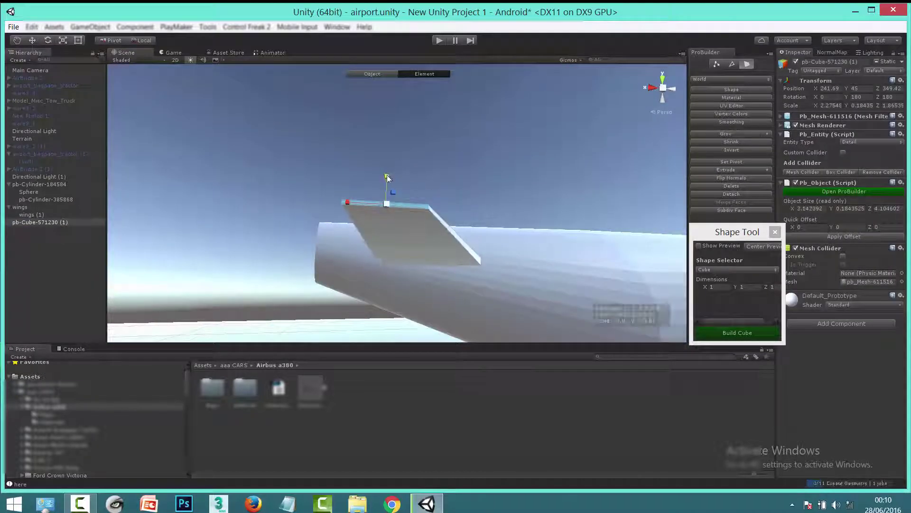
left_click(311, 389)
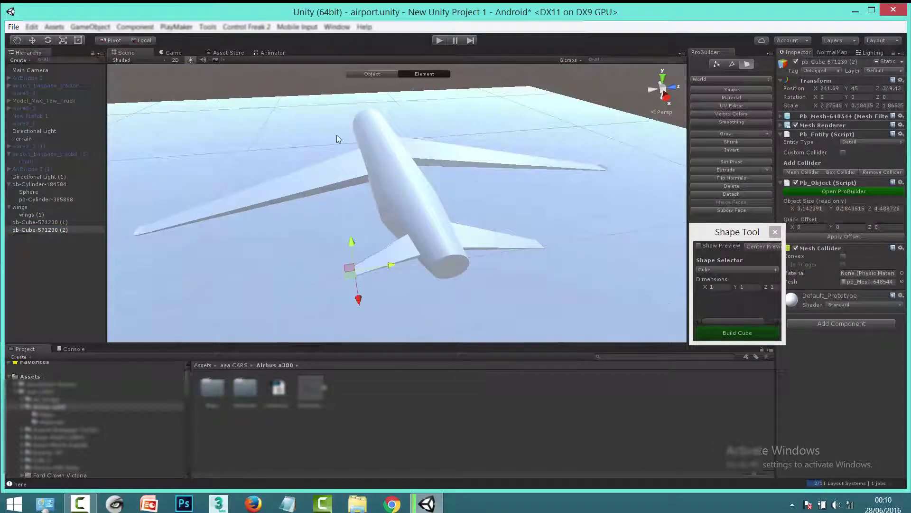
key("g")
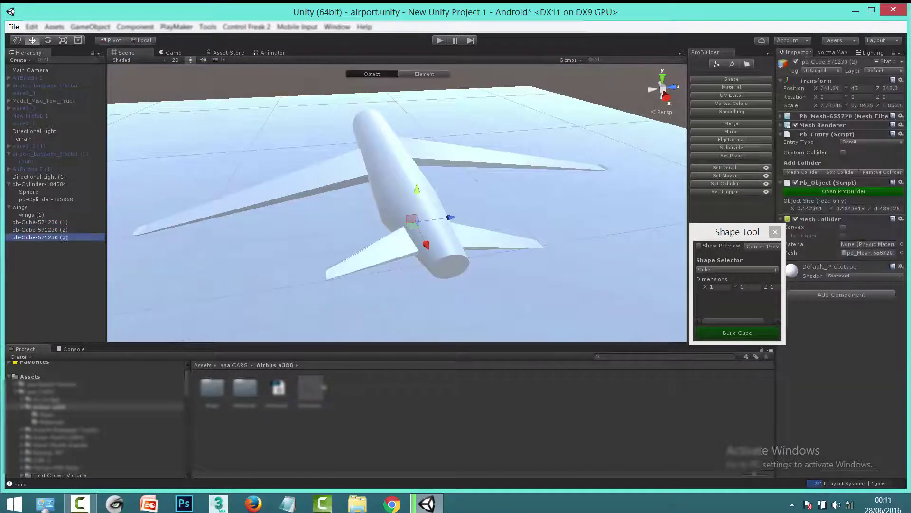
scroll(450, 209, "up", 3)
key("g")
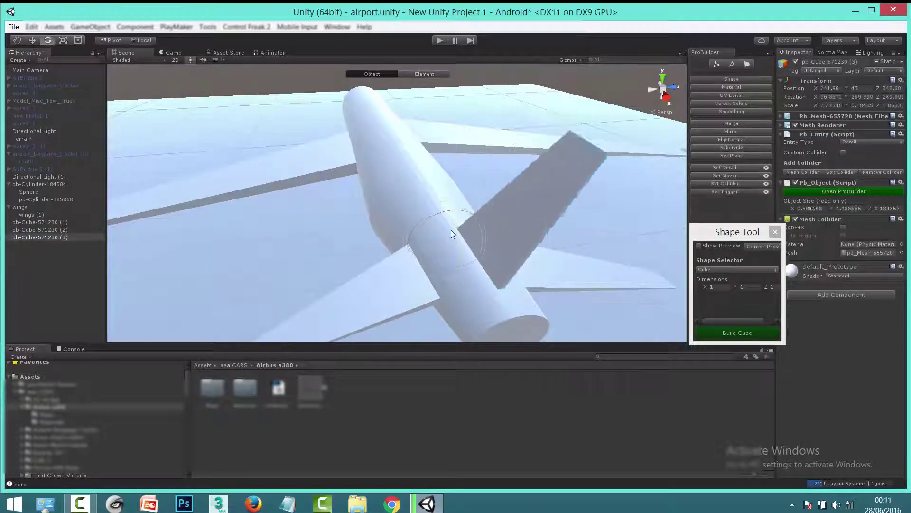
left_click(484, 281)
right_click_drag(492, 267, 31, 244)
left_click(31, 238)
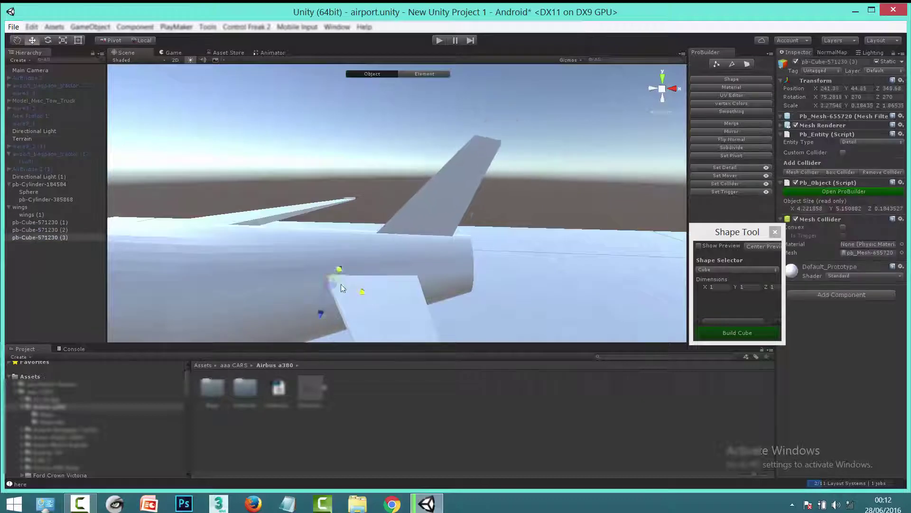
left_click_drag(158, 293, 447, 228, "alt")
key("r")
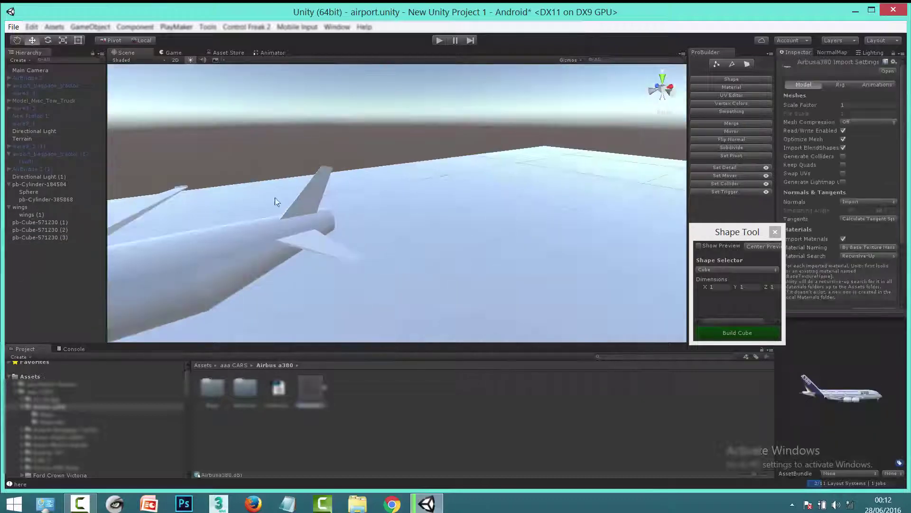
left_click(233, 276)
left_click_drag(275, 245, 434, 226, "alt")
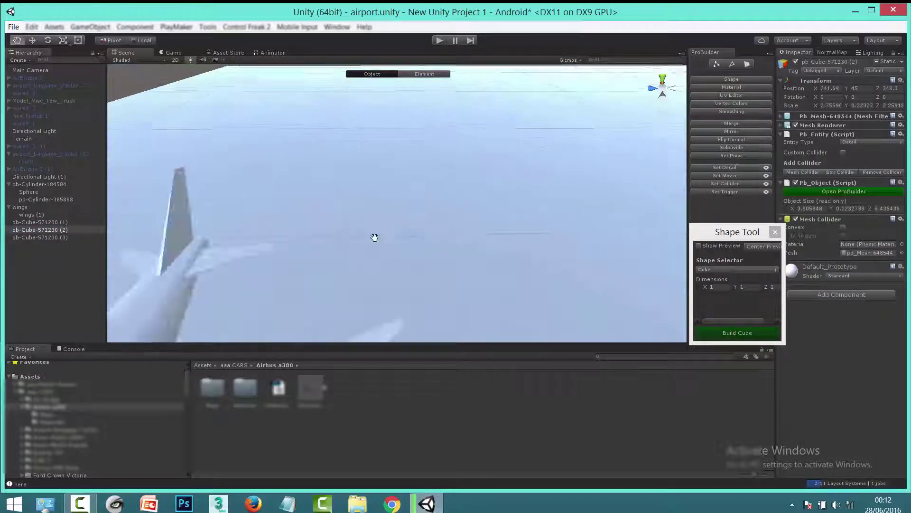
left_click(408, 237)
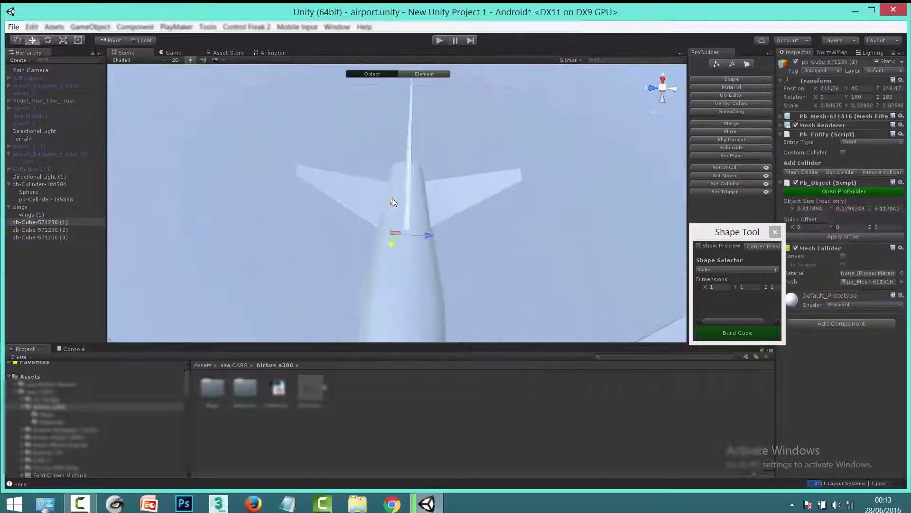
left_click(433, 243)
mouse_move(433, 243)
left_mouse_down("alt")
mouse_move(483, 257)
mouse_move(427, 224)
left_mouse_up("alt")
left_click(403, 171)
key("f")
left_click(356, 152)
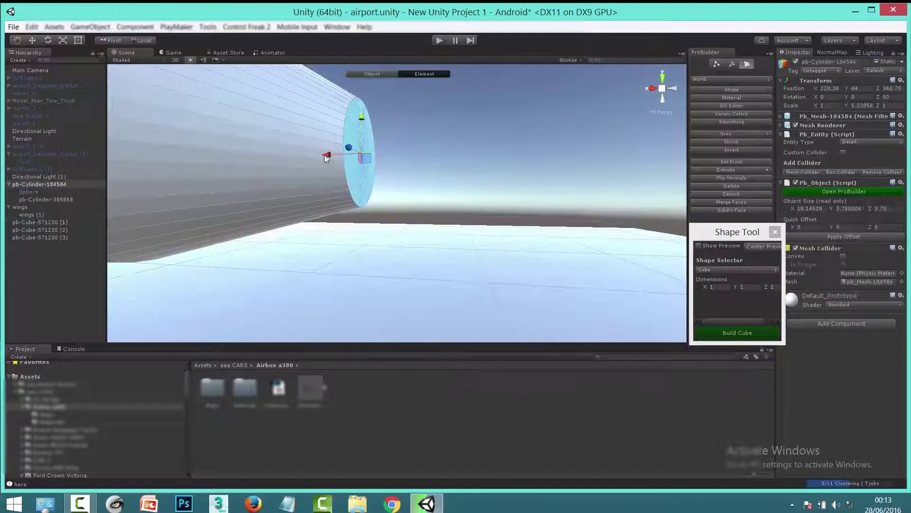
scroll(384, 192, "down", 2)
left_click(379, 196)
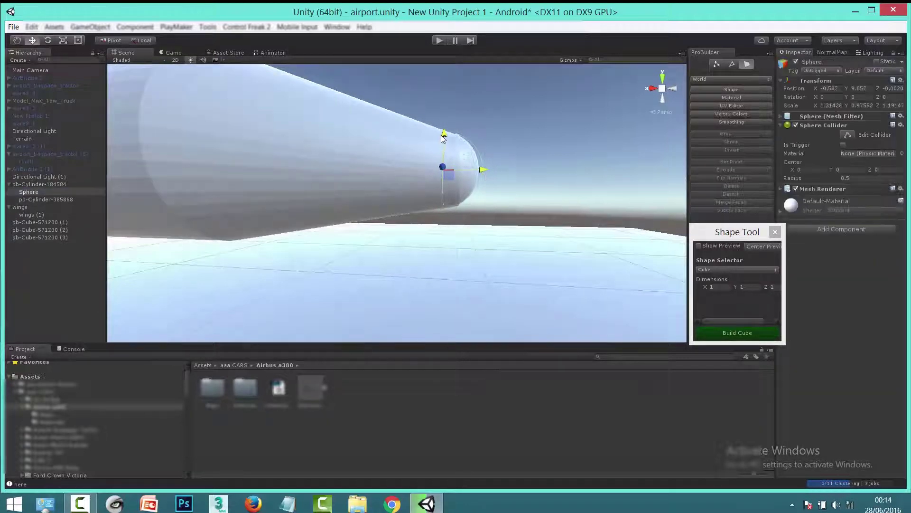
middle_click_drag(480, 161, 424, 221)
left_click_drag(423, 222, 487, 242, "alt")
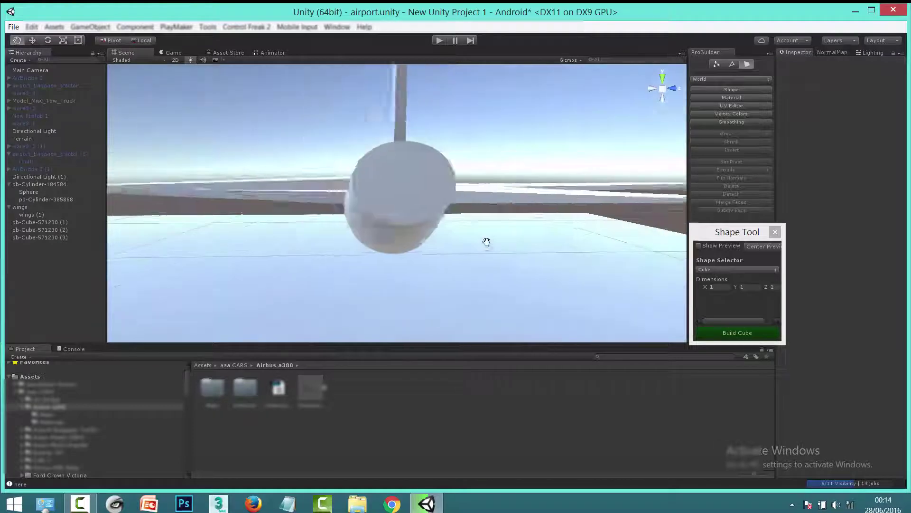
left_click(364, 160)
left_click_drag(364, 160, 522, 214, "alt")
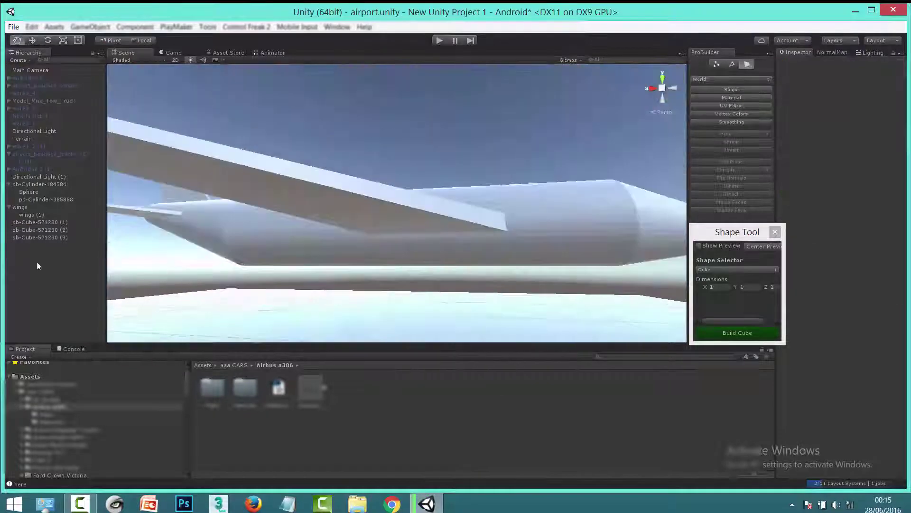
left_click(737, 269)
Build a ProBuilder cylinder and scale it down to engine size, 0.29864
left_click(726, 314)
left_click(737, 333)
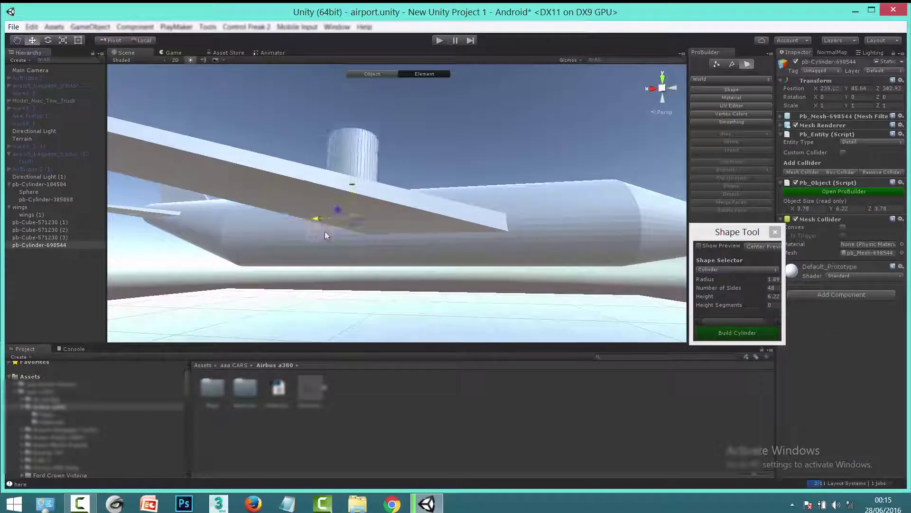
key("r")
mouse_move(325, 235)
left_mouse_down()
mouse_move(257, 209)
mouse_move(298, 224)
left_mouse_up()
left_click(136, 268)
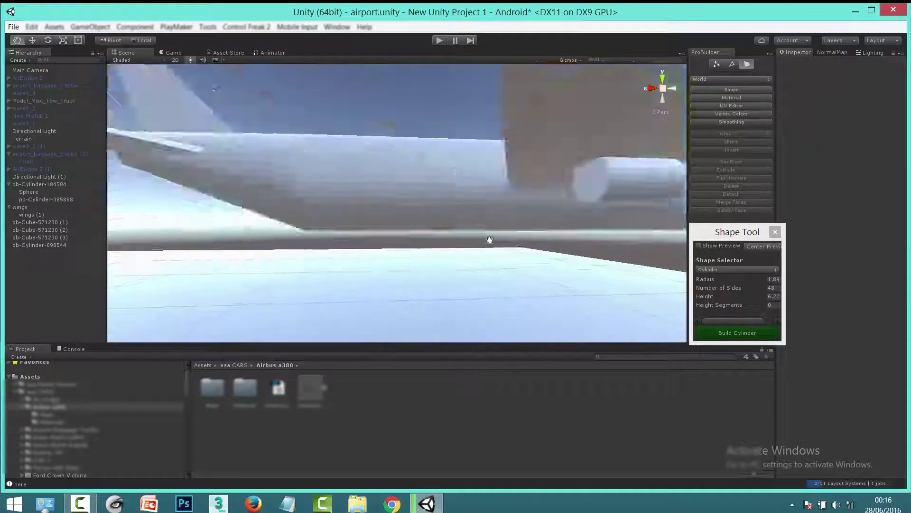
left_click_drag(488, 242, 422, 209, "alt")
Try sliding the cylinder's end face, undo it, and frame the engine under the wing
left_click(527, 252)
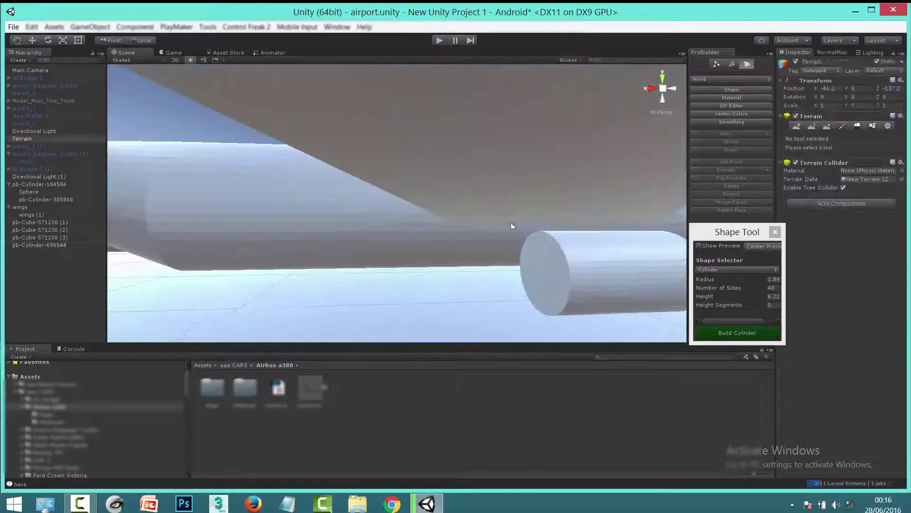
left_click_drag(505, 272, 583, 277)
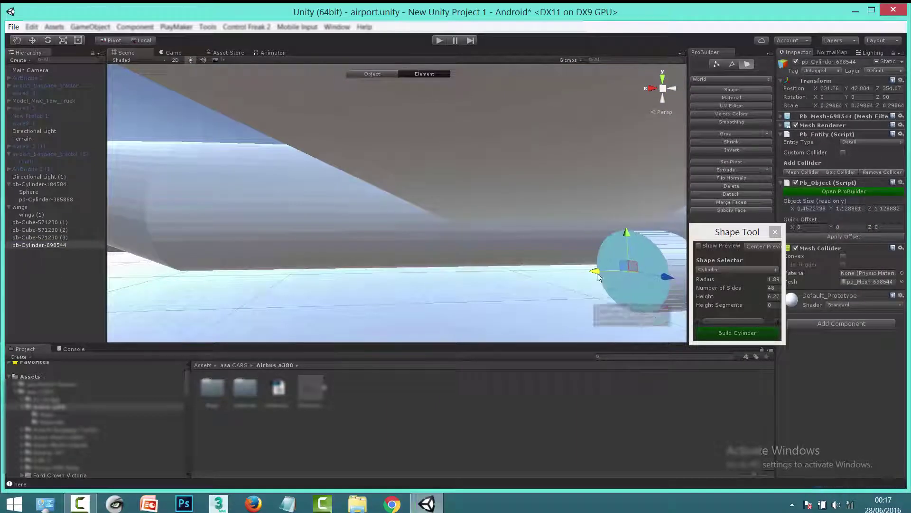
key("ctrl+z")
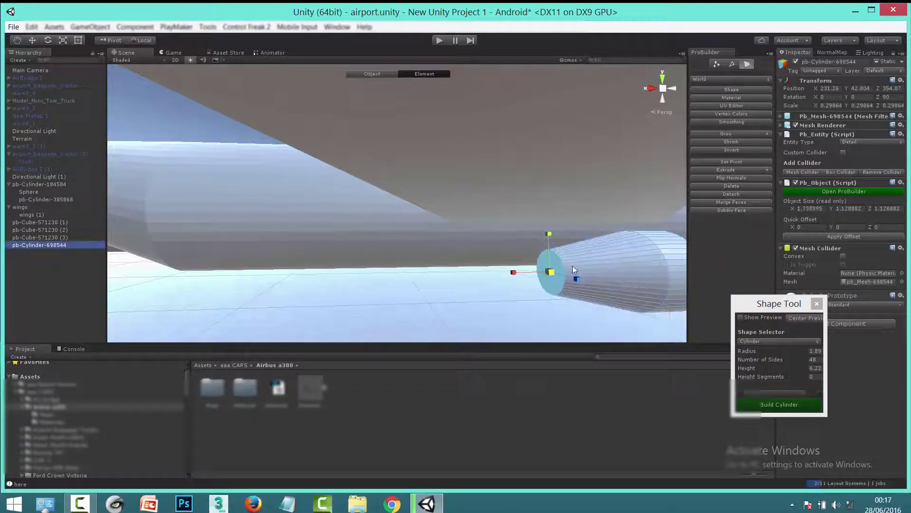
key("g")
left_click_drag(575, 270, 494, 227, "alt")
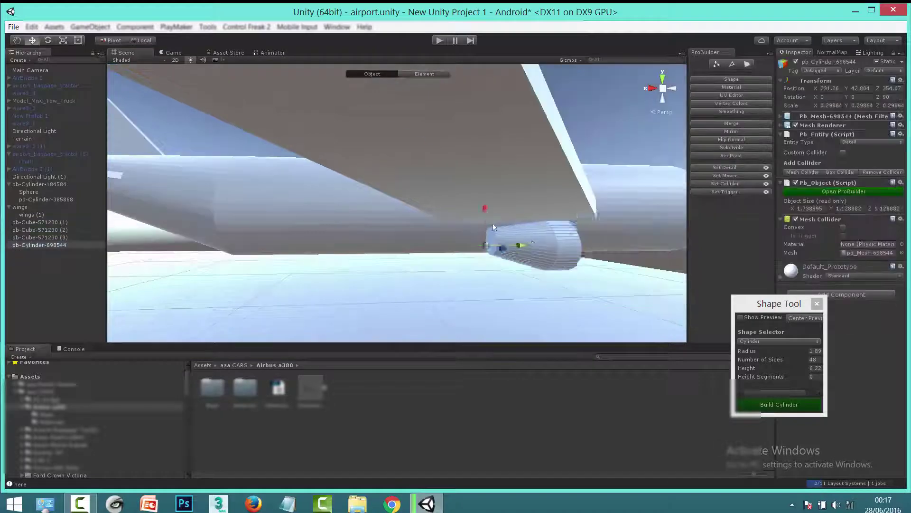
key("f")
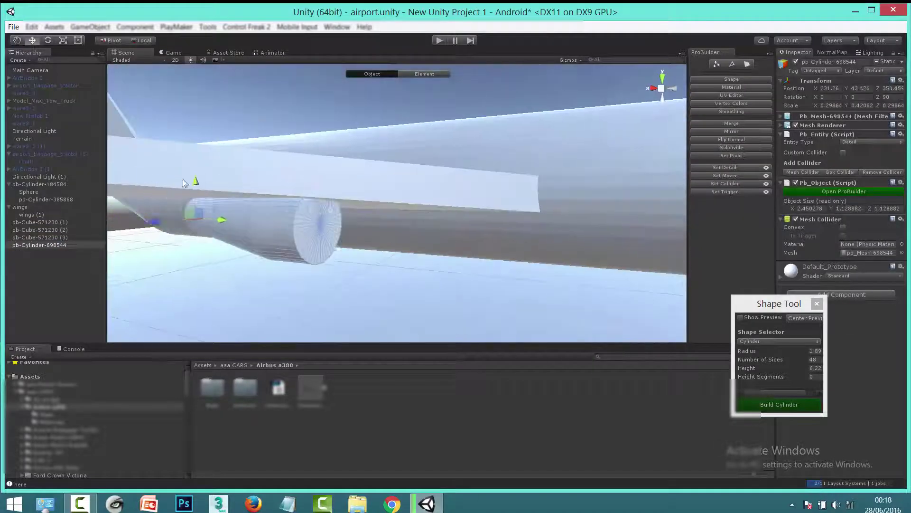
left_click_drag(215, 172, 340, 260, "alt")
Duplicate the engine cylinder and shift the wings (1) piece sideways
key("ctrl+d")
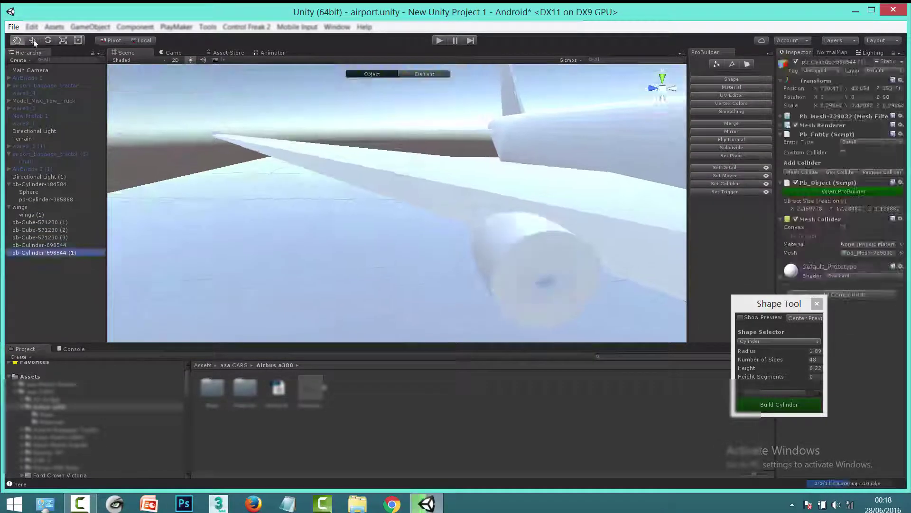
left_click_drag(340, 190, 428, 224, "alt")
left_click(441, 225)
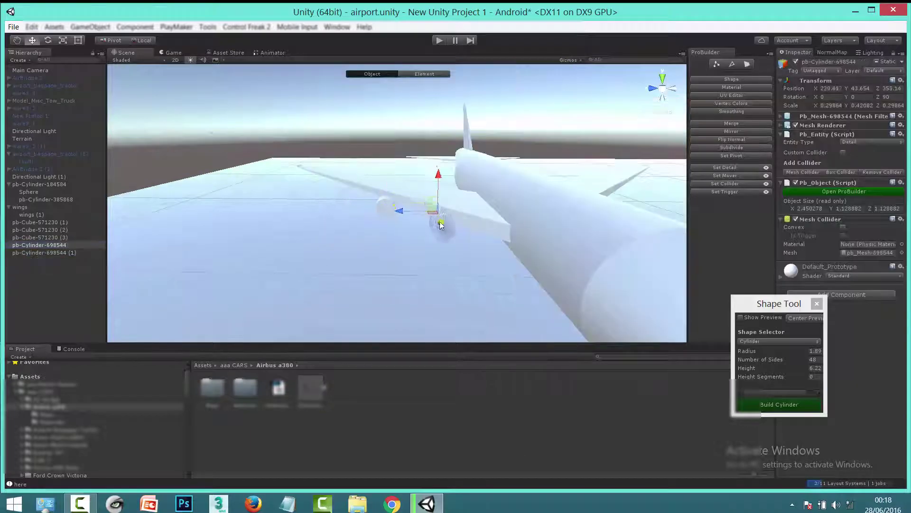
left_click_drag(349, 196, 352, 211, "alt")
left_click(429, 187)
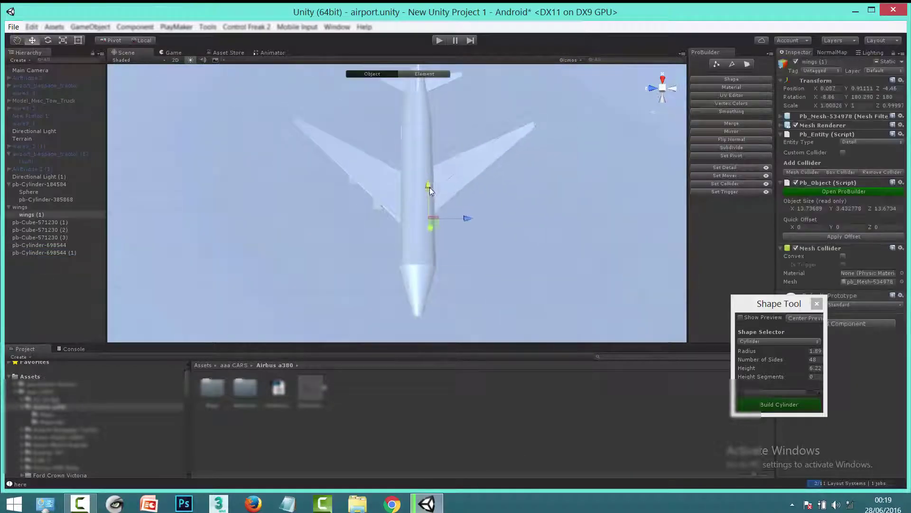
left_click_drag(428, 189, 496, 231)
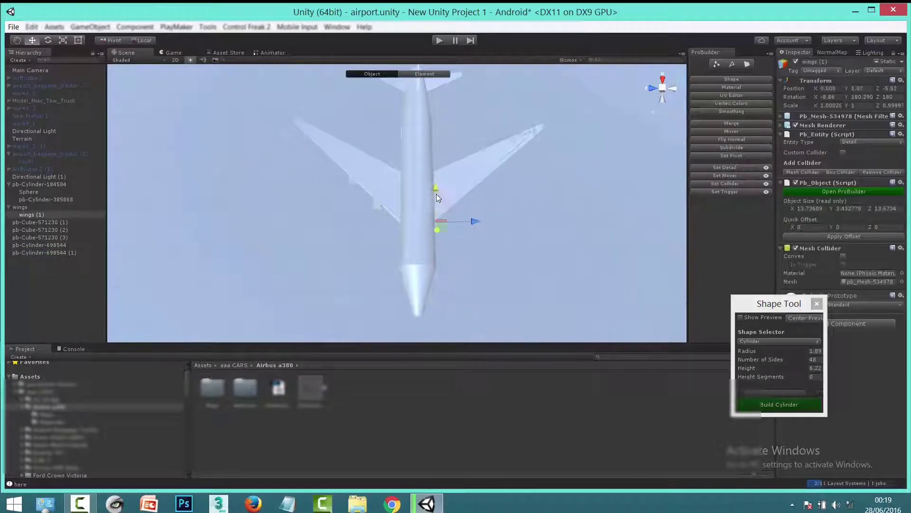
Duplicate the engines for the other wing, giving four nacelles in total
left_click(183, 102)
left_click_drag(183, 102, 546, 204, "alt")
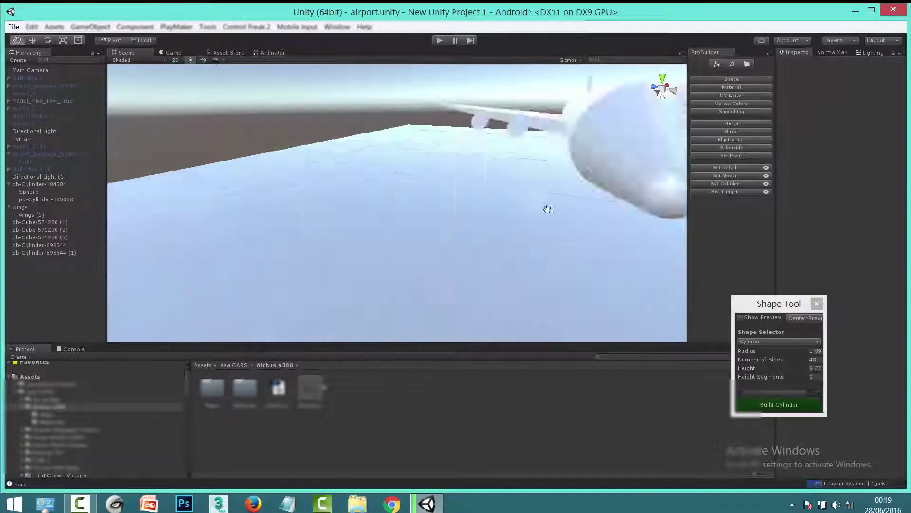
middle_click_drag(546, 204, 489, 251)
left_click_drag(489, 251, 468, 218, "alt")
left_click(58, 253)
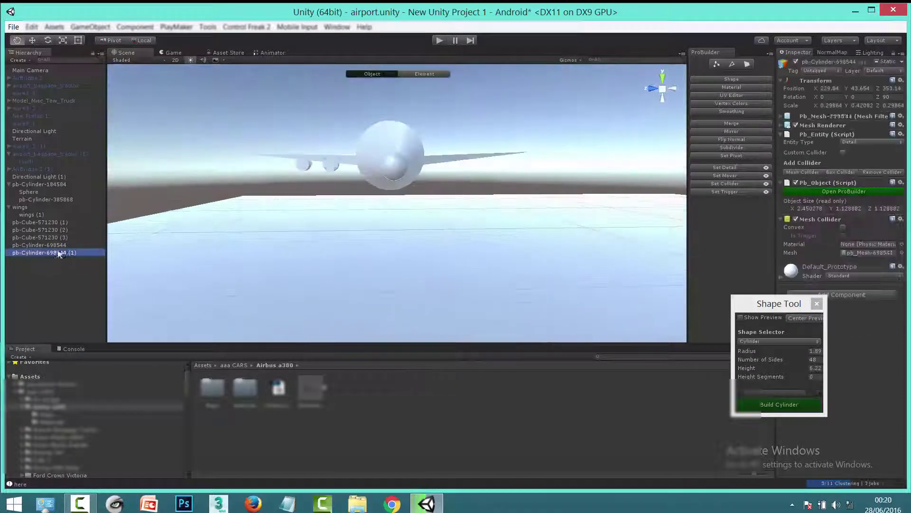
key("ctrl+d")
key("ctrl+d")
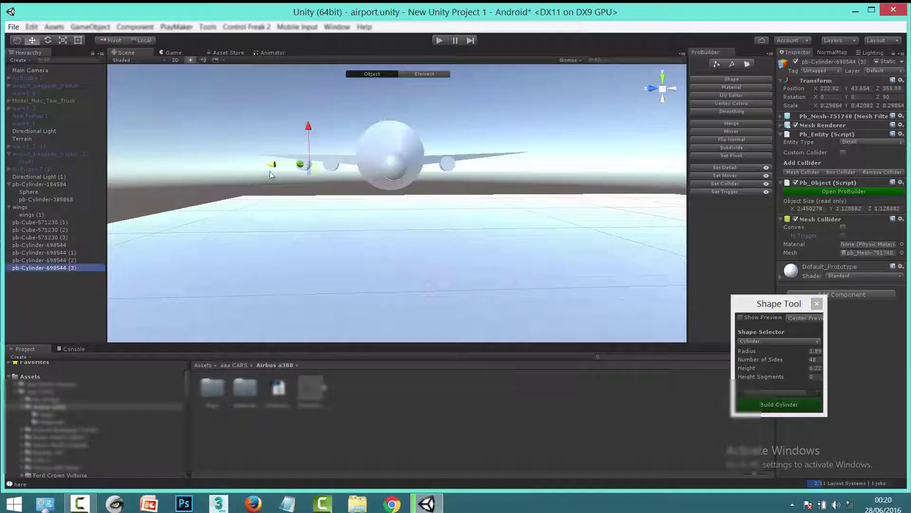
left_click_drag(469, 130, 389, 184, "alt")
left_click(266, 235)
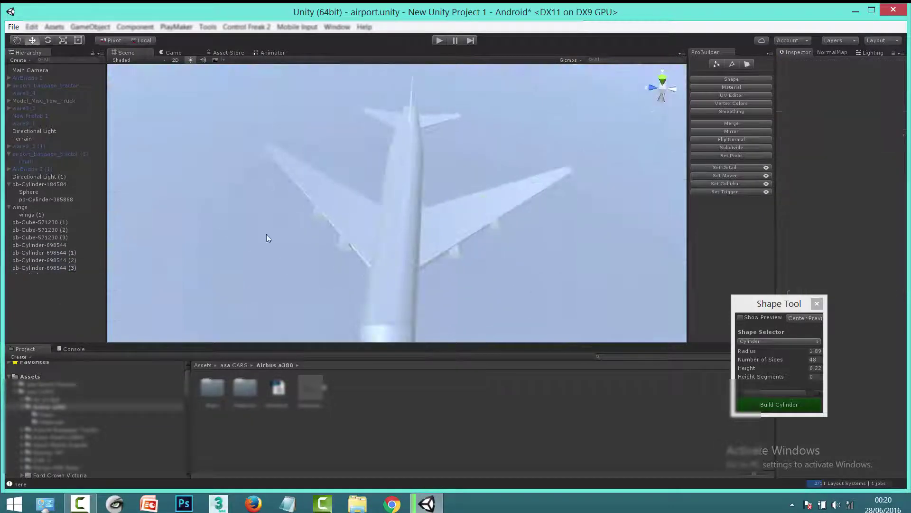
mouse_move(266, 234)
left_mouse_down("alt")
mouse_move(232, 236)
mouse_move(447, 122)
left_mouse_up("alt")
scroll(565, 179, "up", 5)
left_click(565, 179)
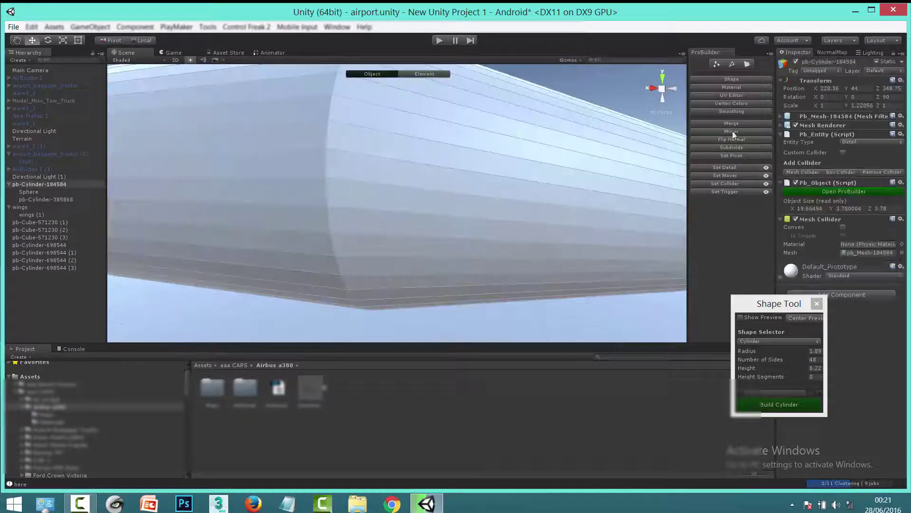
left_click(732, 111)
mouse_move(292, 184)
left_mouse_down("alt")
mouse_move(476, 191)
mouse_move(243, 210)
left_mouse_up("alt")
left_click(243, 210)
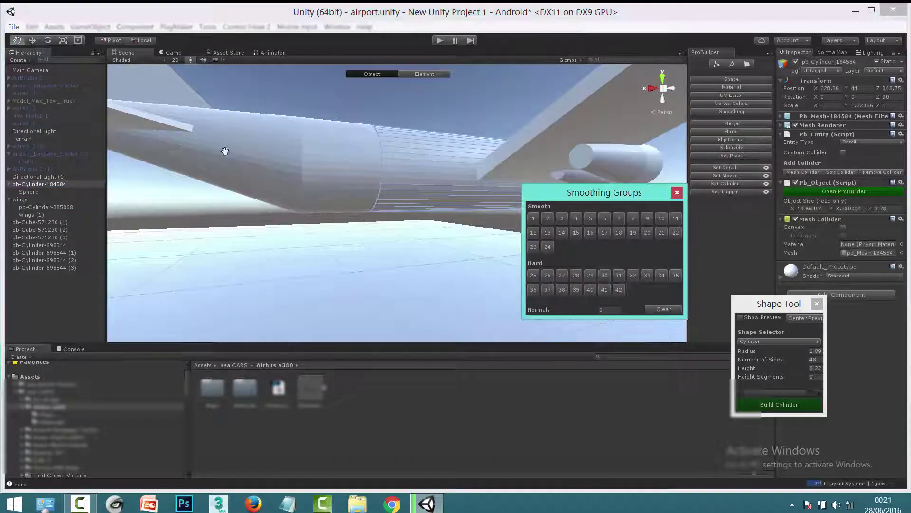
left_click_drag(224, 149, 382, 209, "alt")
left_click(94, 269)
double_click(94, 268)
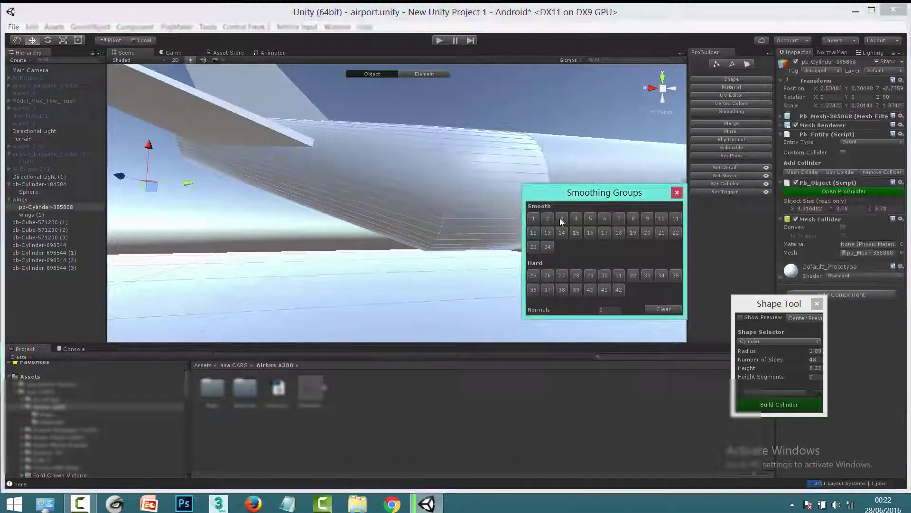
mouse_move(406, 241)
left_mouse_down("alt")
mouse_move(304, 157)
mouse_move(362, 199)
left_mouse_up("alt")
left_click(499, 241)
left_click_drag(474, 187, 320, 152, "alt")
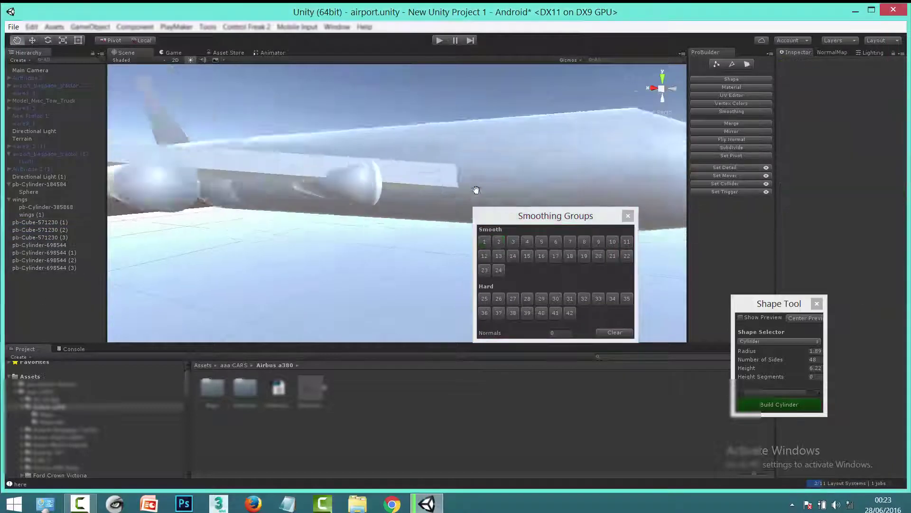
left_click(320, 152)
double_click(27, 208)
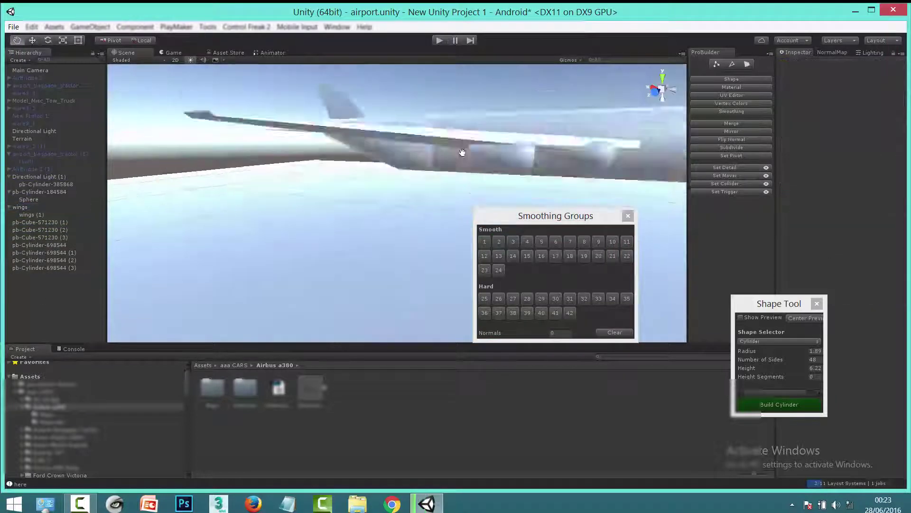
left_click(499, 242)
left_click_drag(361, 209, 291, 203, "alt")
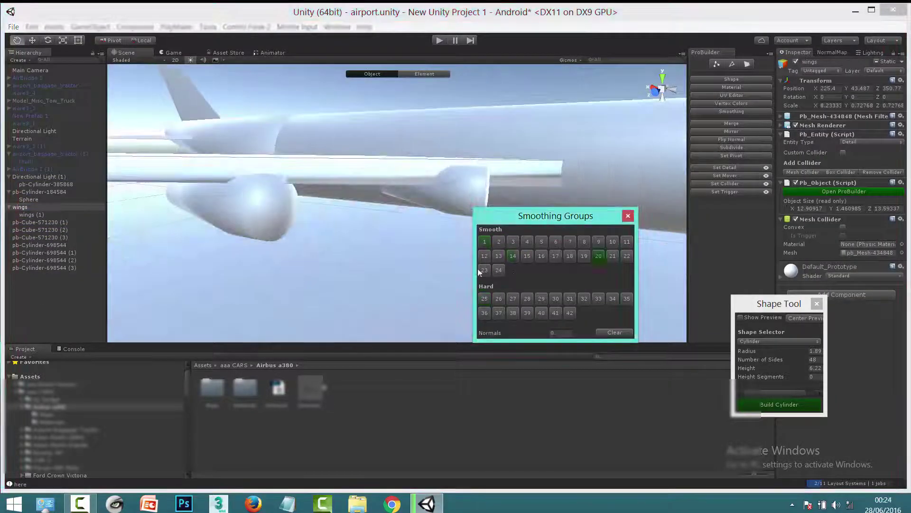
mouse_move(499, 257)
left_mouse_down("alt")
mouse_move(480, 193)
mouse_move(428, 200)
left_mouse_up("alt")
double_click(46, 184)
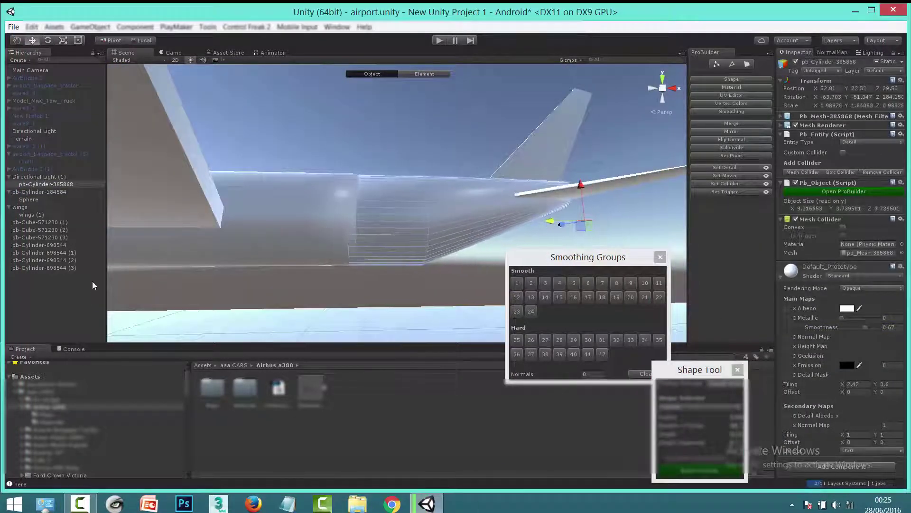
left_click_drag(564, 226, 337, 230, "alt")
left_click(405, 229)
key("f")
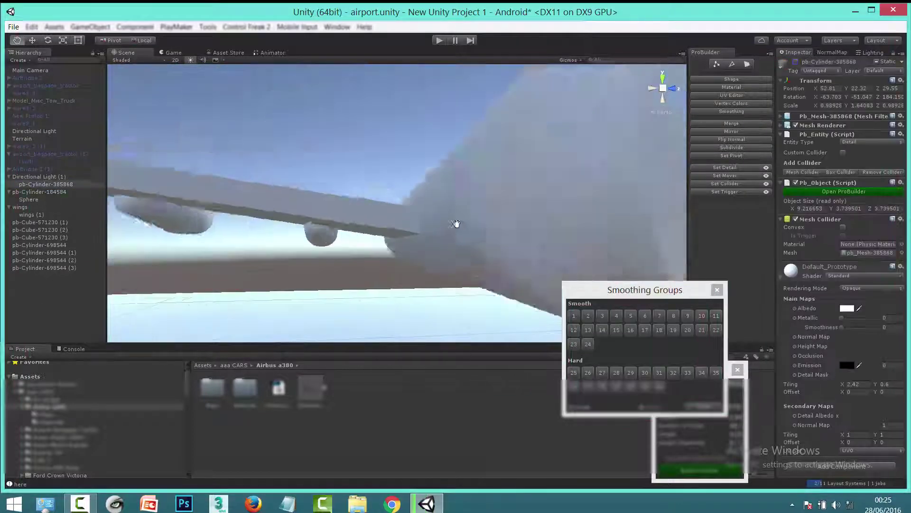
left_click(455, 223)
key("f")
scroll(422, 163, "down", 3)
left_click(459, 255)
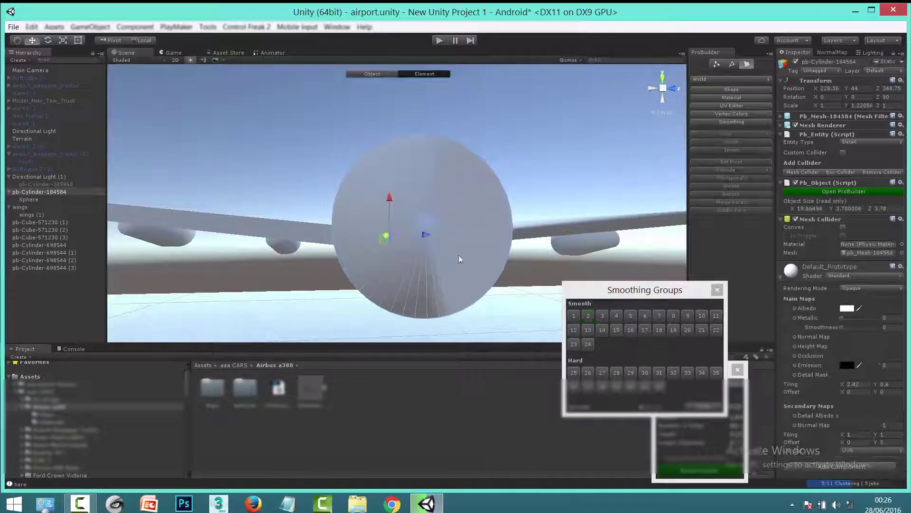
scroll(334, 203, "down", 2)
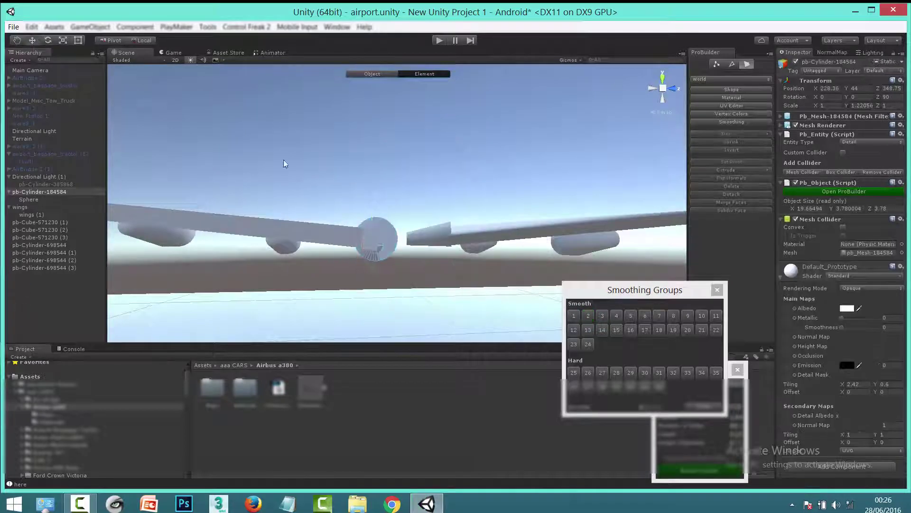
left_click(14, 41)
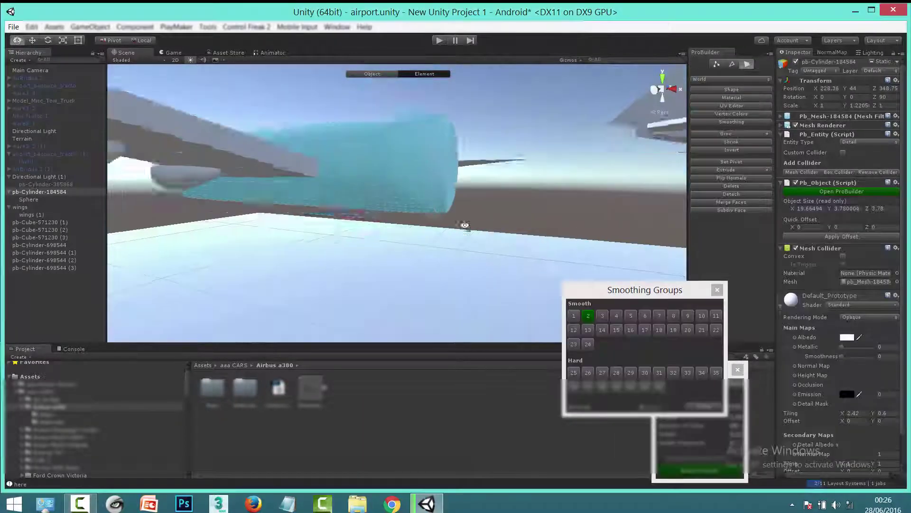
left_click_drag(380, 213, 520, 214, "alt")
scroll(521, 213, "up", 5)
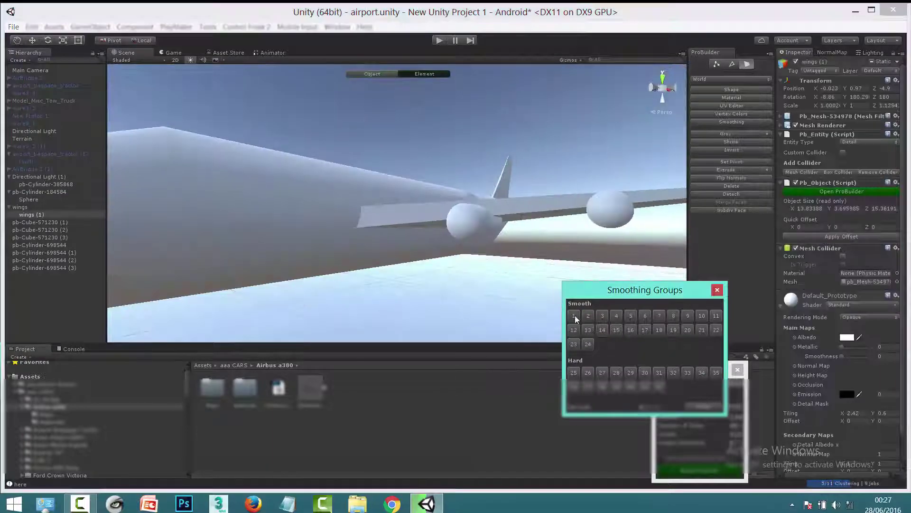
mouse_move(530, 248)
left_mouse_down("alt")
mouse_move(347, 264)
mouse_move(346, 211)
mouse_move(475, 190)
left_mouse_up("alt")
left_click(346, 211)
scroll(346, 211, "up", 2)
Apply Material_147 from the Materials folder to the nose sphere
key("w")
left_click(451, 92)
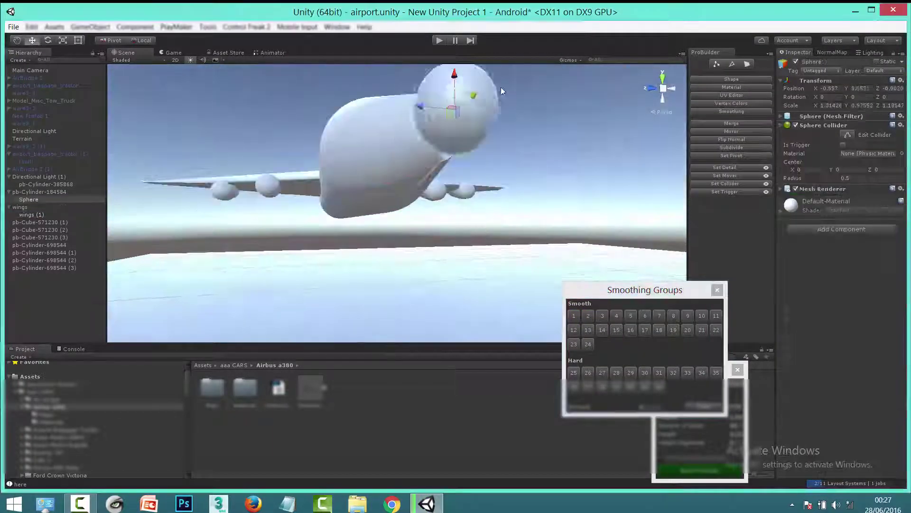
key("f")
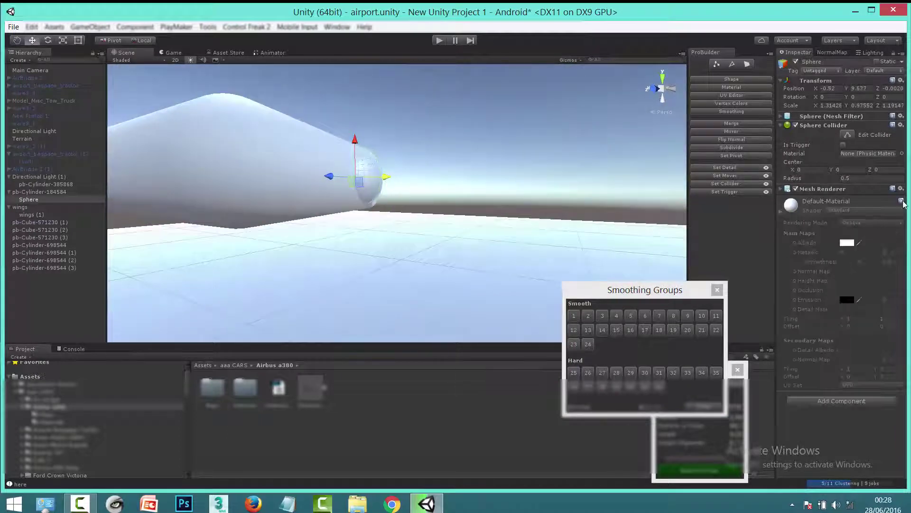
double_click(245, 387)
mouse_move(442, 387)
left_mouse_down()
mouse_move(366, 180)
mouse_move(478, 195)
mouse_move(240, 175)
left_mouse_up()
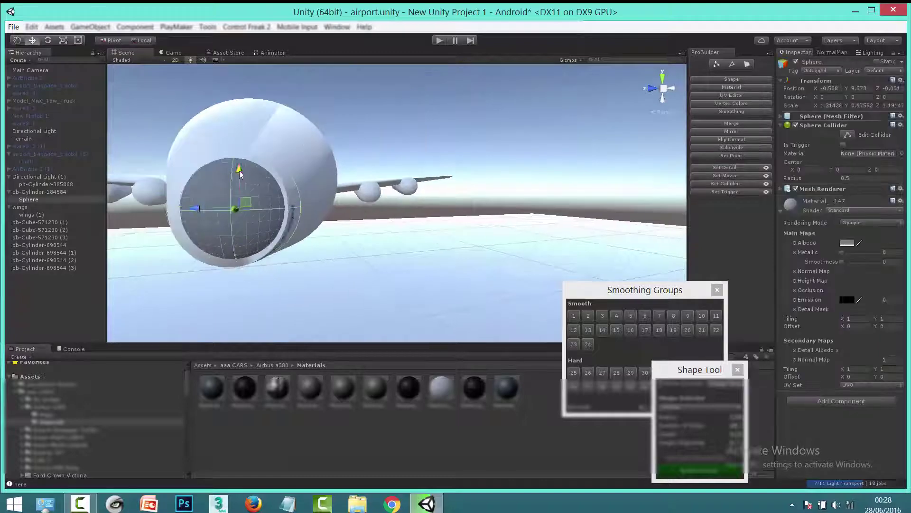
Raise Material_140's tiling on fuselage pb-Cylinder-184584, then select Material_140 in Project
left_click_drag(332, 213, 451, 285, "alt")
left_click(386, 238)
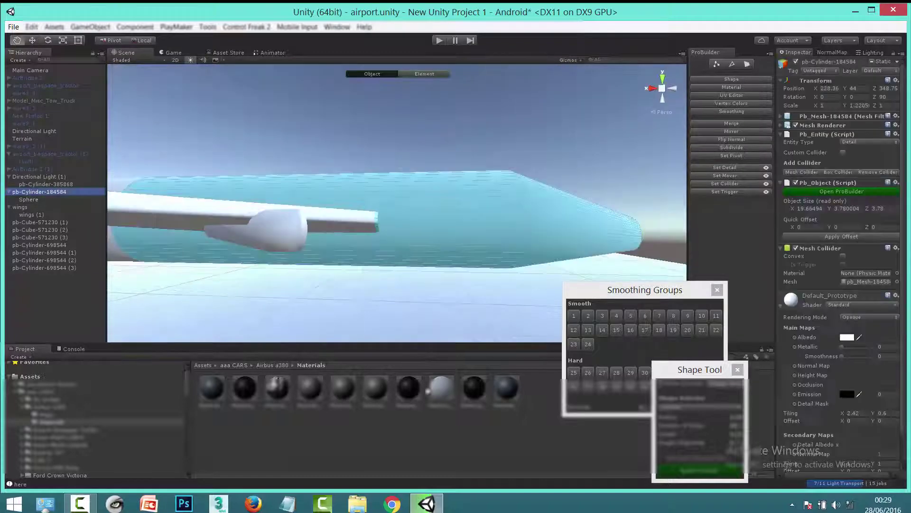
left_click(386, 239)
mouse_move(830, 416)
left_mouse_down()
mouse_move(845, 411)
mouse_move(809, 420)
left_mouse_up()
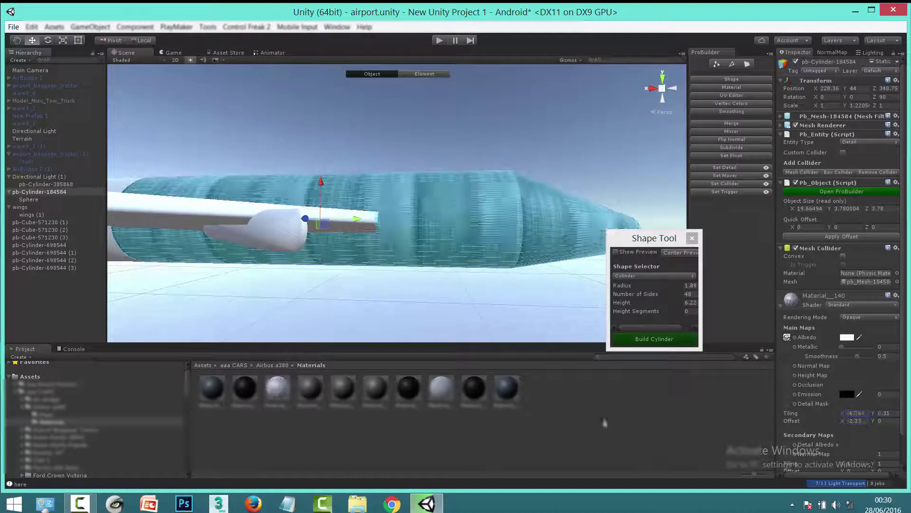
left_click(277, 387)
Delete Material_140 and apply Arch73_04_Diff to the fuselage with tiling -15.07 / -4.24
key("Delete")
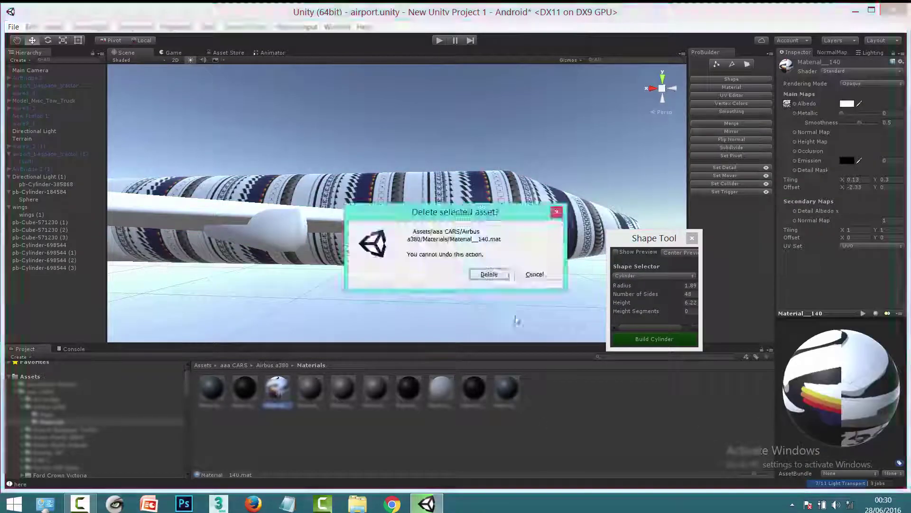
key("Return")
left_click(375, 227)
left_click(295, 304)
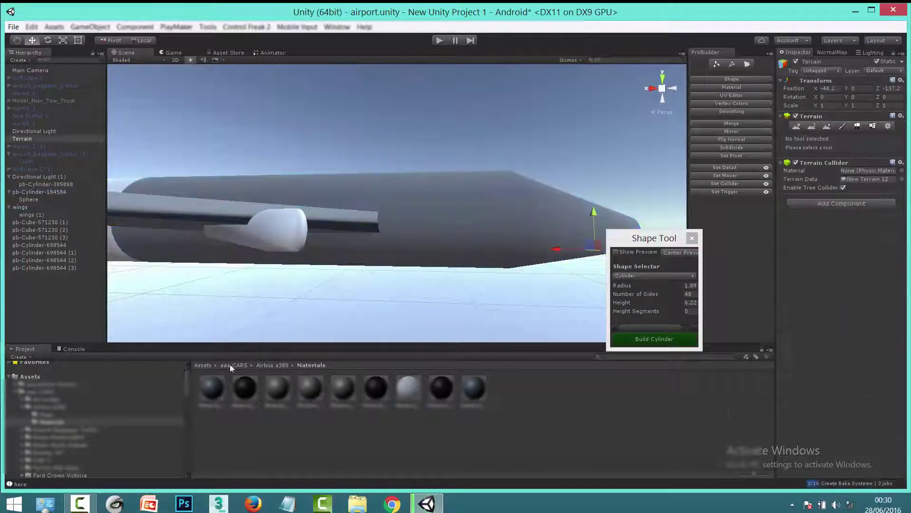
double_click(219, 394)
left_click_drag(787, 309, 789, 304)
left_click_drag(843, 412, 819, 413)
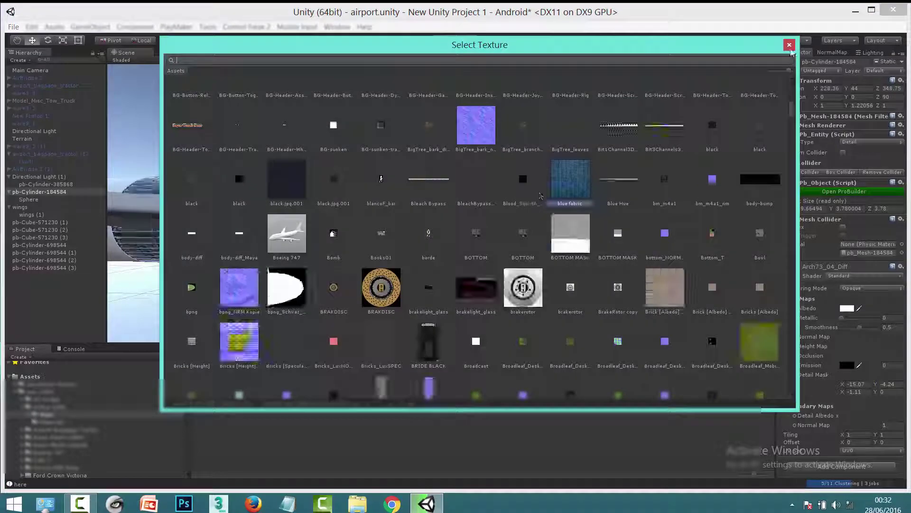
left_click(838, 388)
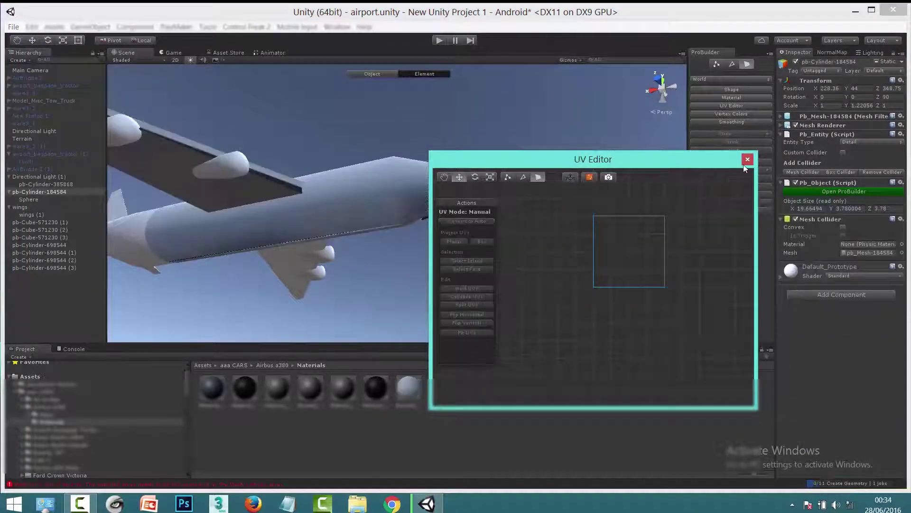
Close the UV Editor and save the scene with Ctrl+S
left_click(747, 159)
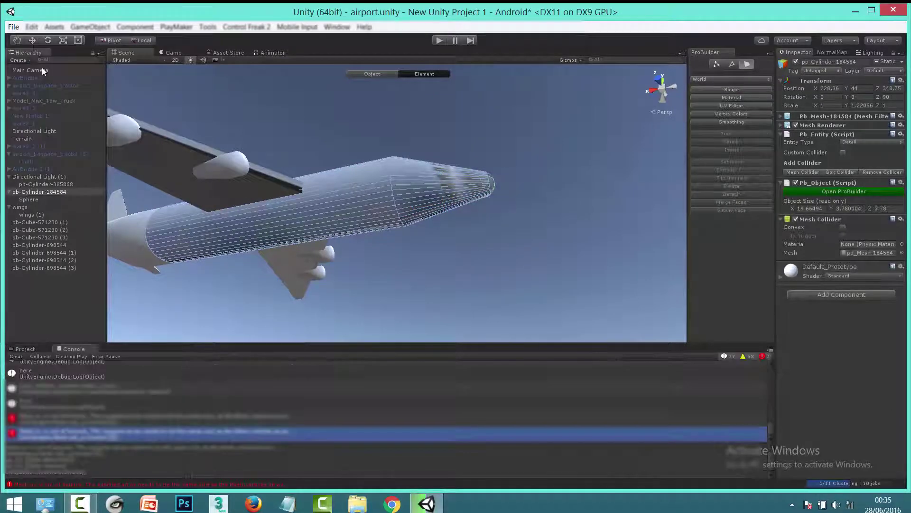
key("ctrl+s")
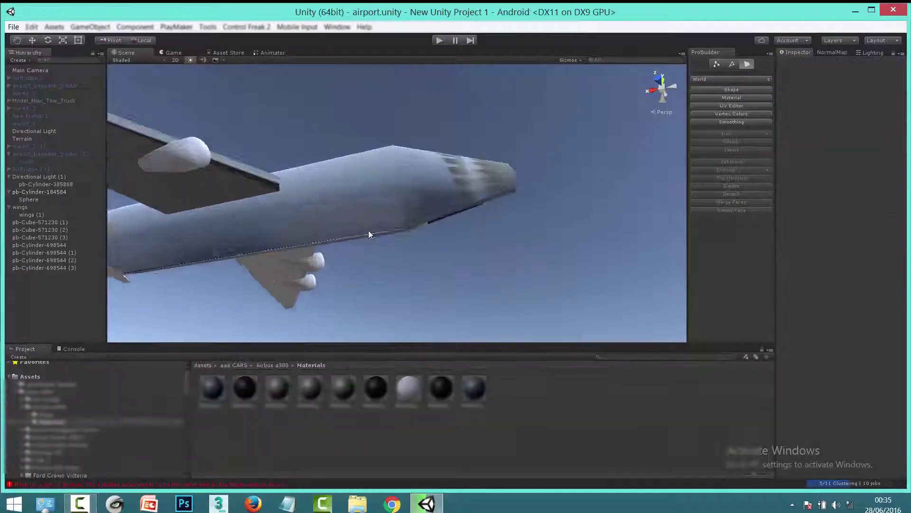
key("f")
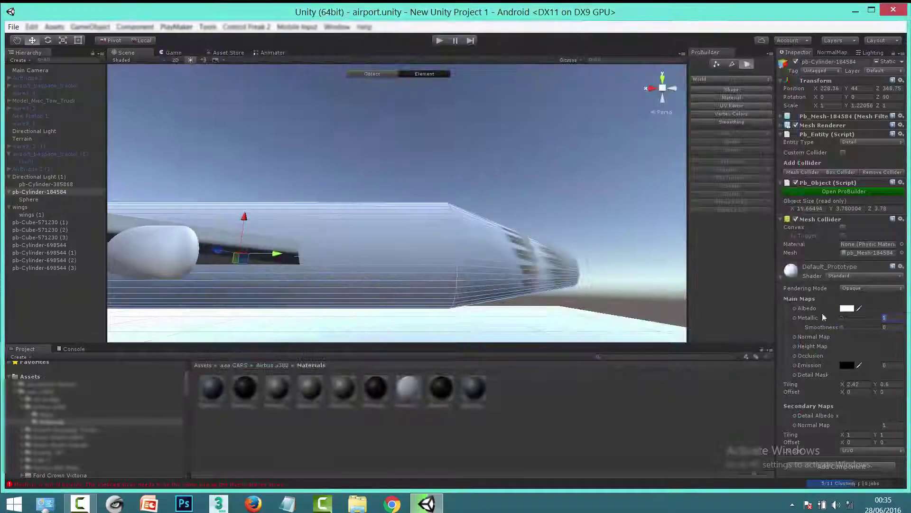
left_click(823, 284)
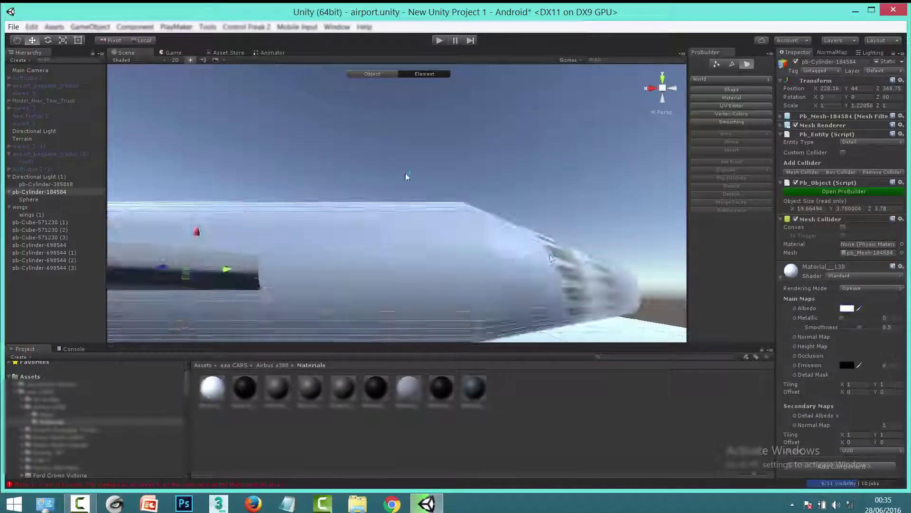
Set the nose section cylinder's texture Tiling X to 2.46 and open its tint colour
double_click(28, 198)
double_click(39, 191)
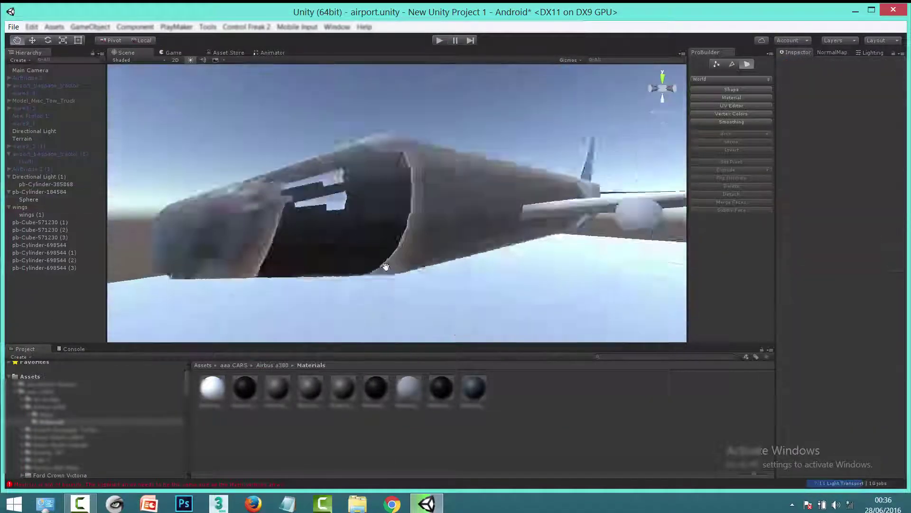
left_click(731, 105)
left_click_drag(565, 159, 487, 321)
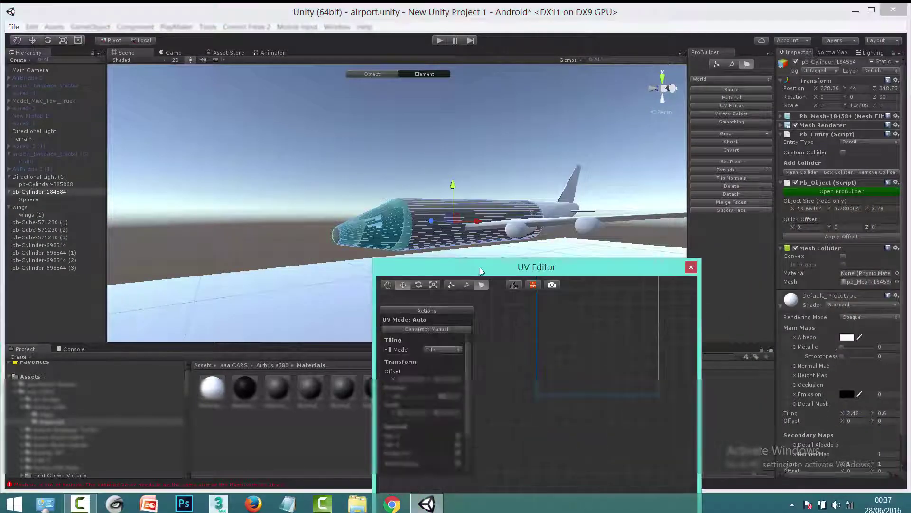
left_click_drag(840, 416, 454, 353)
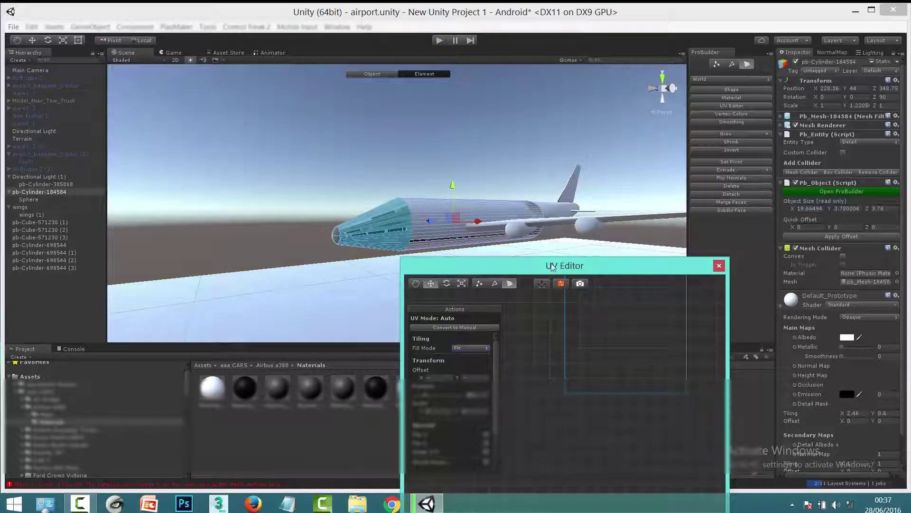
scroll(361, 287, "up", 5)
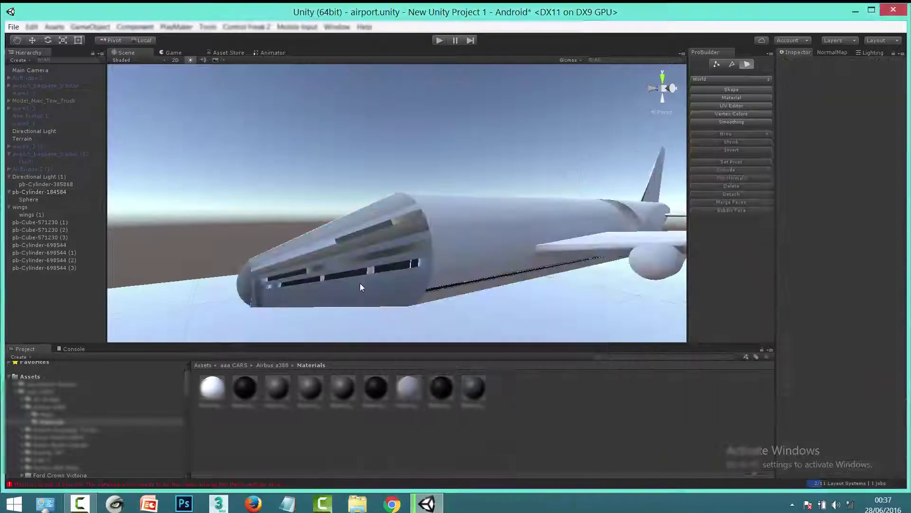
left_click(360, 287)
left_click(847, 305)
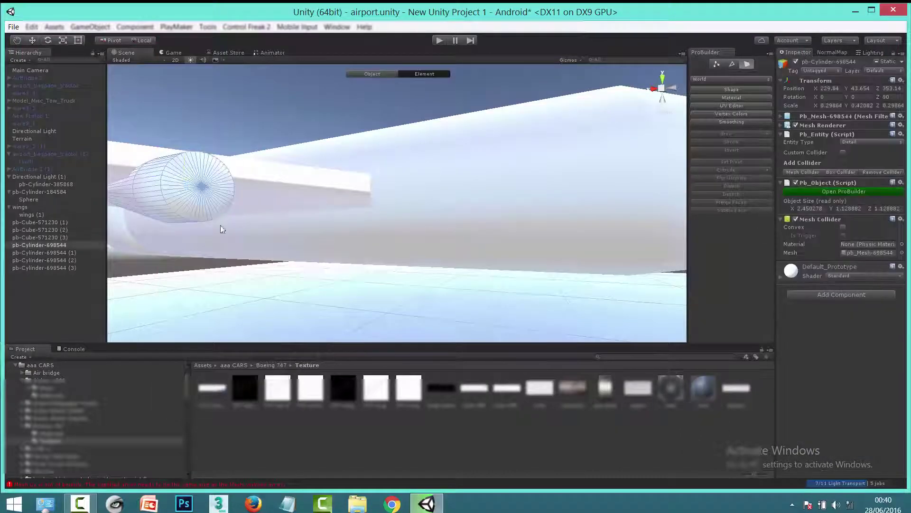
Frame the engine and try the rotor texture on the fan disc, then undo it
left_click(204, 199)
key("f")
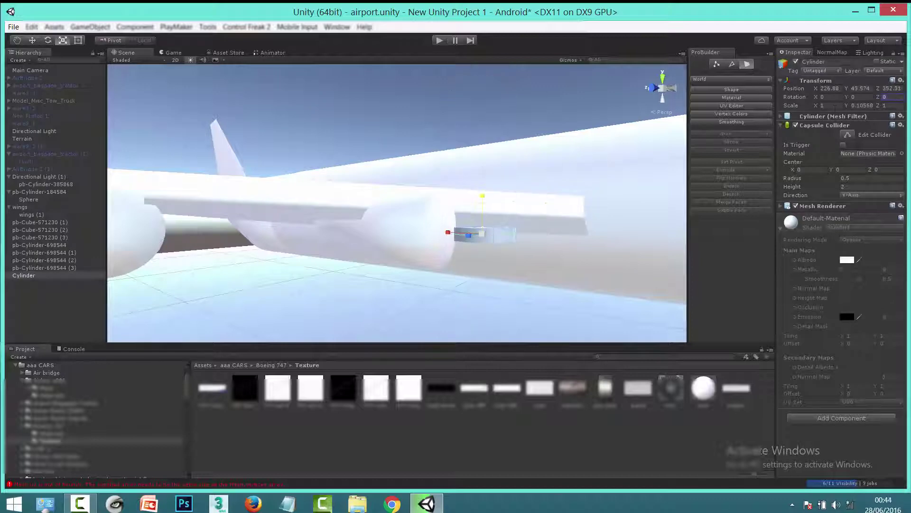
left_click_drag(427, 214, 388, 248)
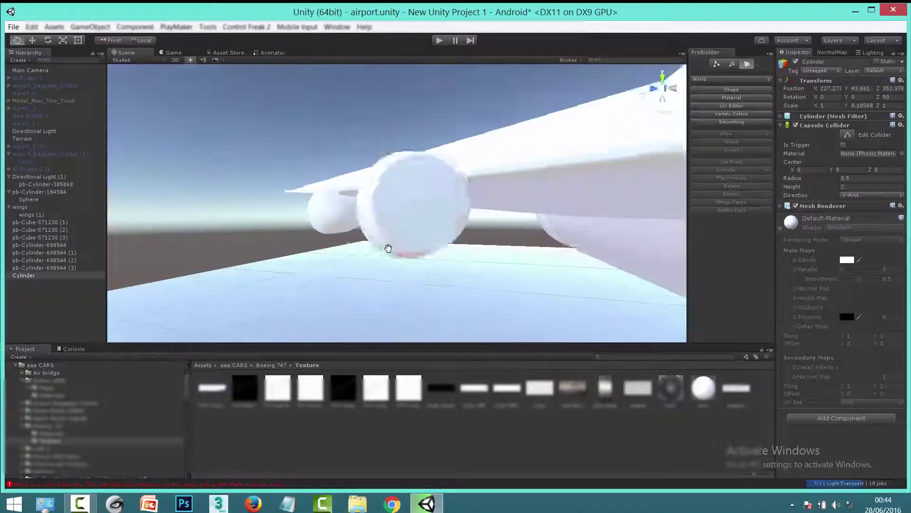
mouse_move(704, 388)
left_mouse_down()
mouse_move(458, 252)
mouse_move(425, 175)
left_mouse_up()
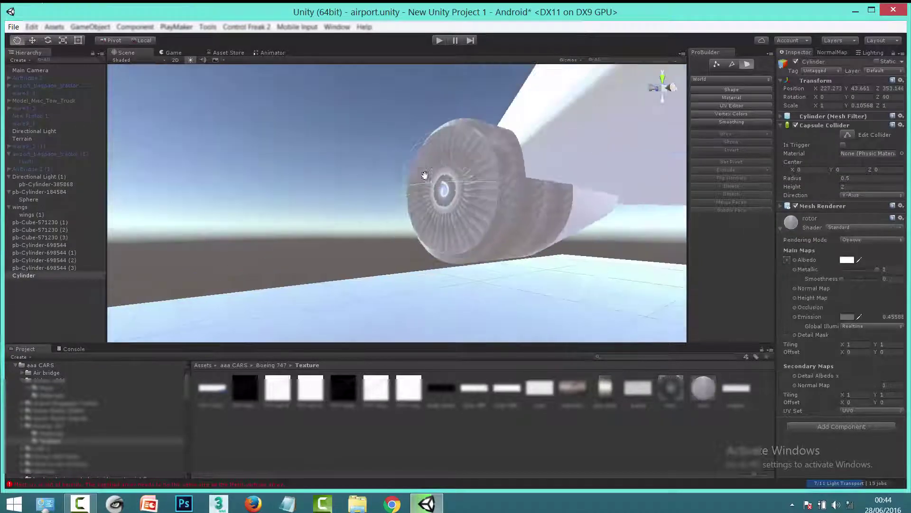
key("ctrl+z")
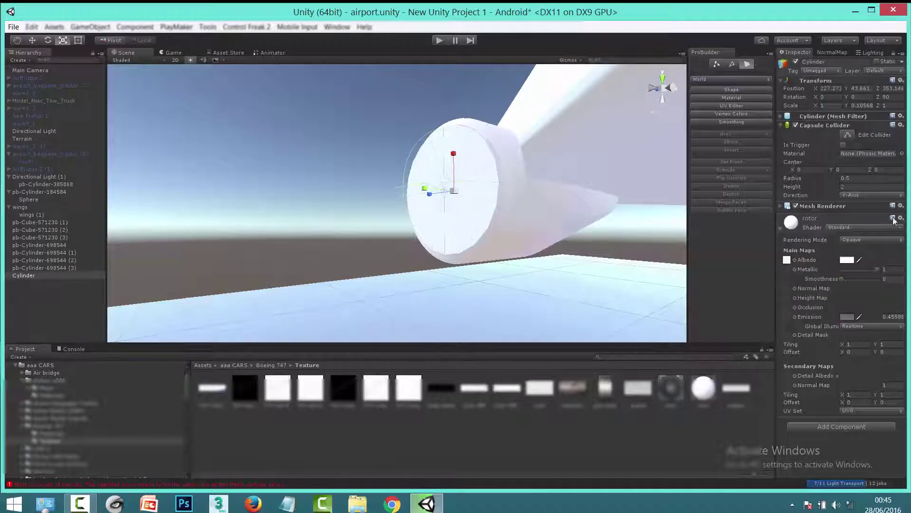
Move the second fan disc Cylinder onto the other engine
key("w")
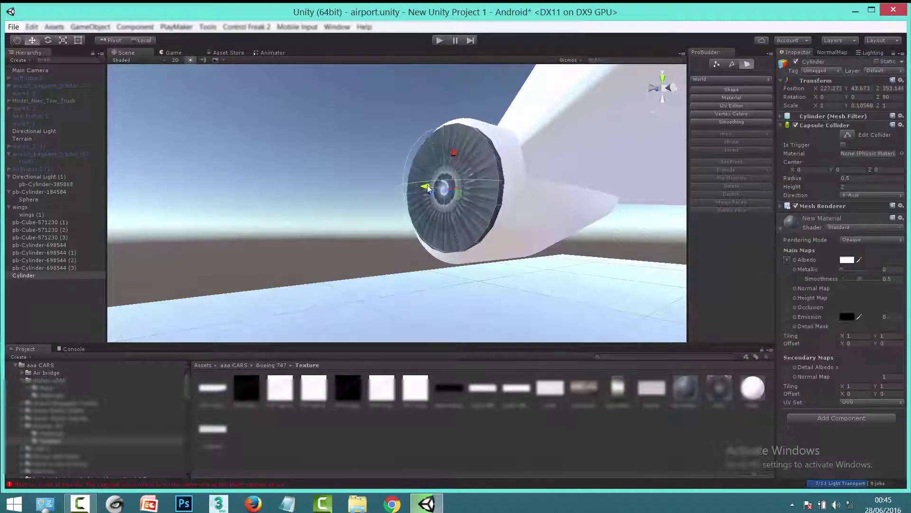
left_click(29, 275)
key("e")
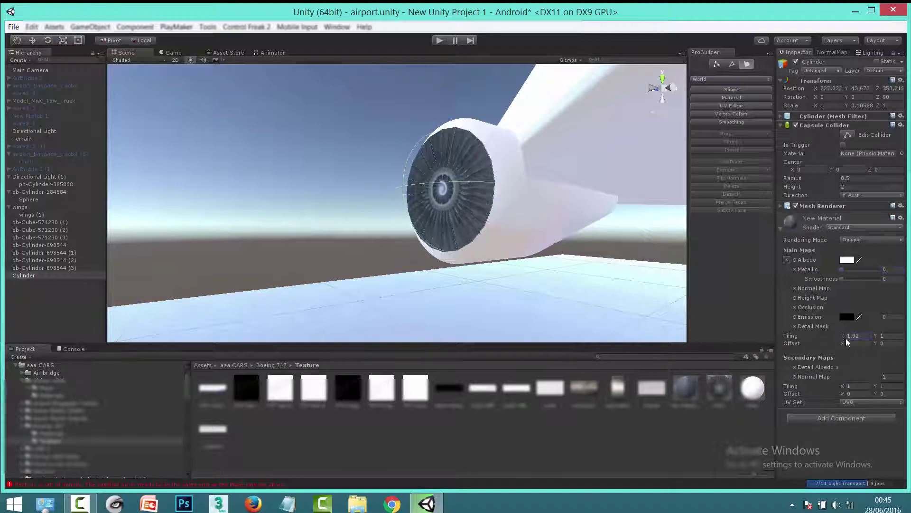
left_click_drag(216, 320, 368, 129, "alt")
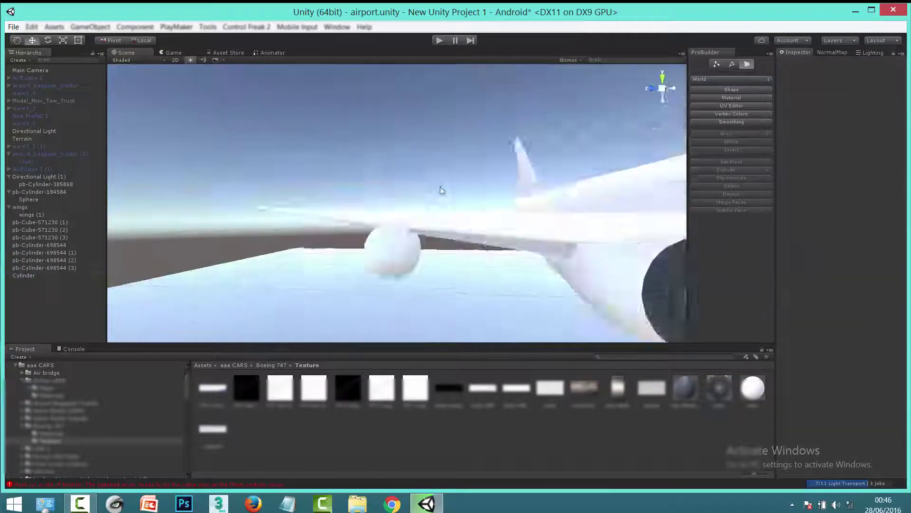
mouse_move(322, 163)
left_mouse_down()
mouse_move(229, 191)
mouse_move(374, 204)
left_mouse_up()
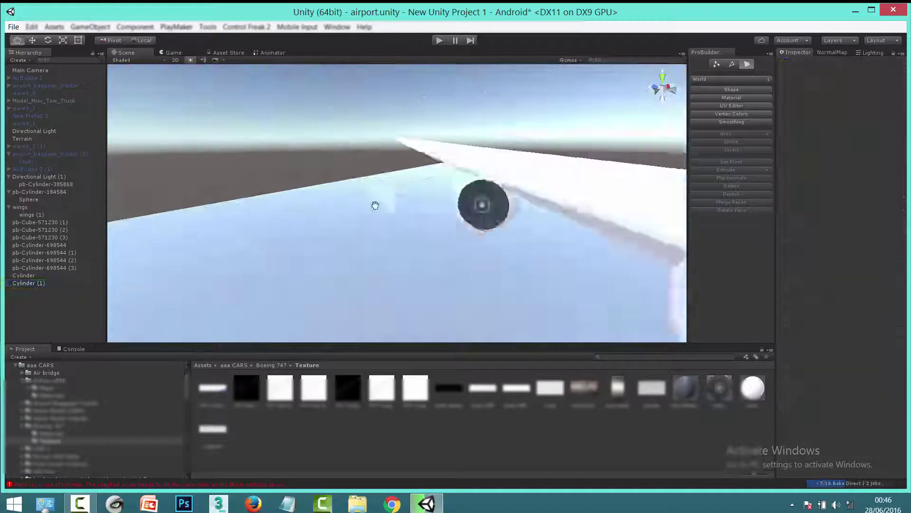
Rename the first engine 'fan 1' and nest each fan disc under its engine
left_click(47, 245)
key("F2")
type("fan 1")
key("Return")
left_click_drag(67, 275, 29, 245)
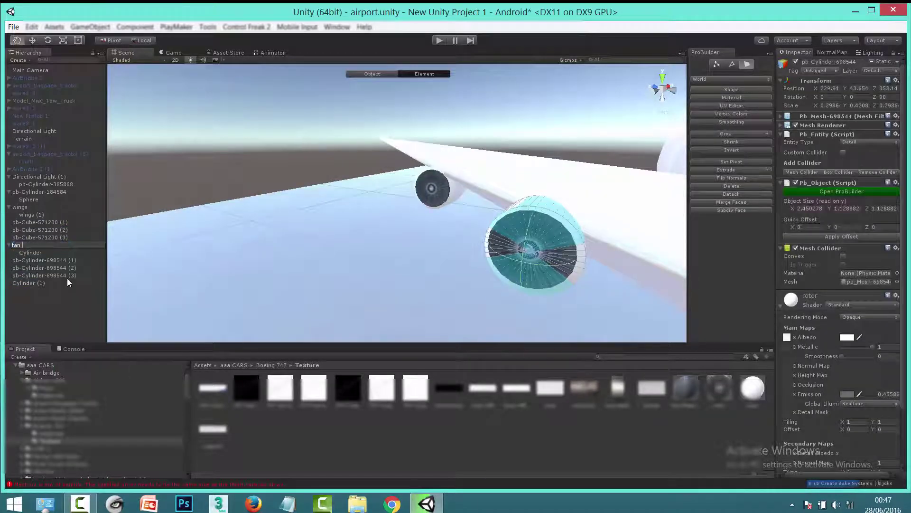
left_click(44, 260)
mouse_move(28, 283)
left_mouse_down()
mouse_move(44, 261)
mouse_move(44, 276)
left_mouse_up()
Duplicate a fan disc as Cylinder (2) for the third engine
key("ctrl+d")
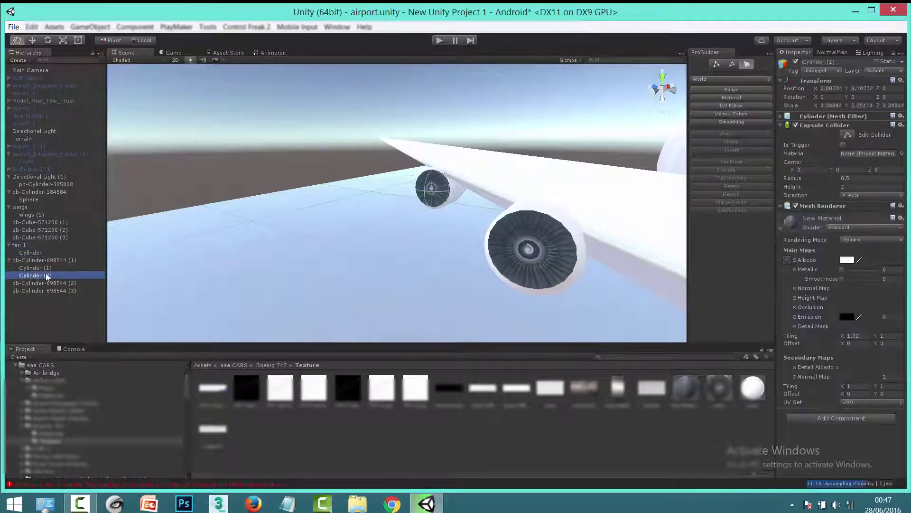
key("f")
left_click(32, 41)
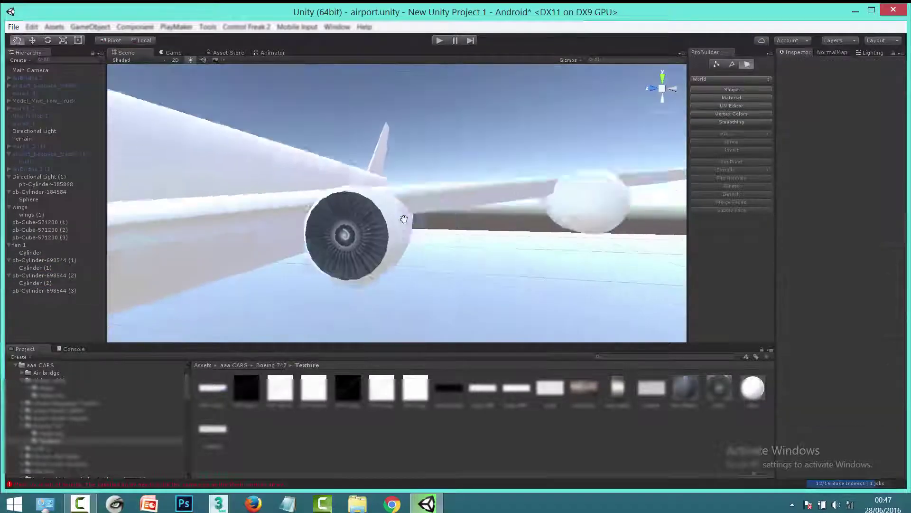
left_click_drag(322, 221, 403, 213, "alt")
Select the Cylinder (2) fan disc and orbit to inspect the airliner's nose
left_click(42, 283)
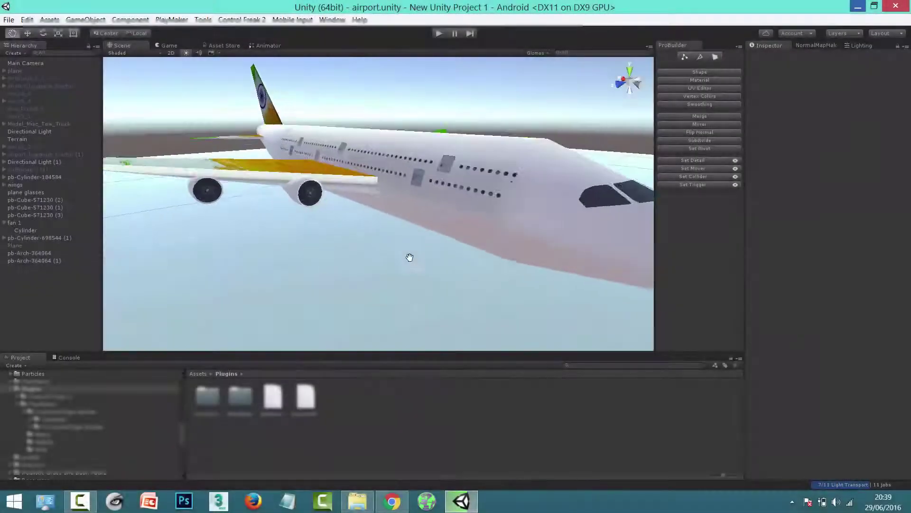
mouse_move(410, 258)
left_mouse_down("alt")
mouse_move(264, 216)
mouse_move(634, 74)
left_mouse_up("alt")
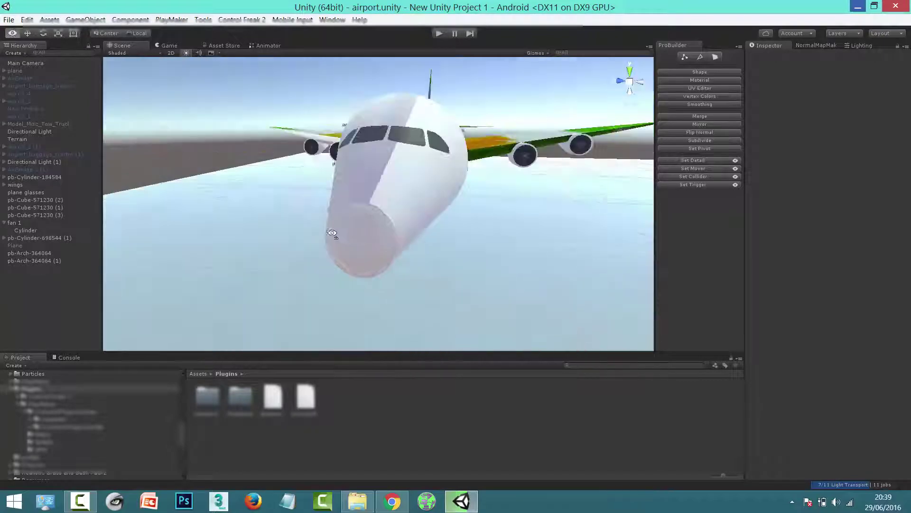
left_click(634, 74)
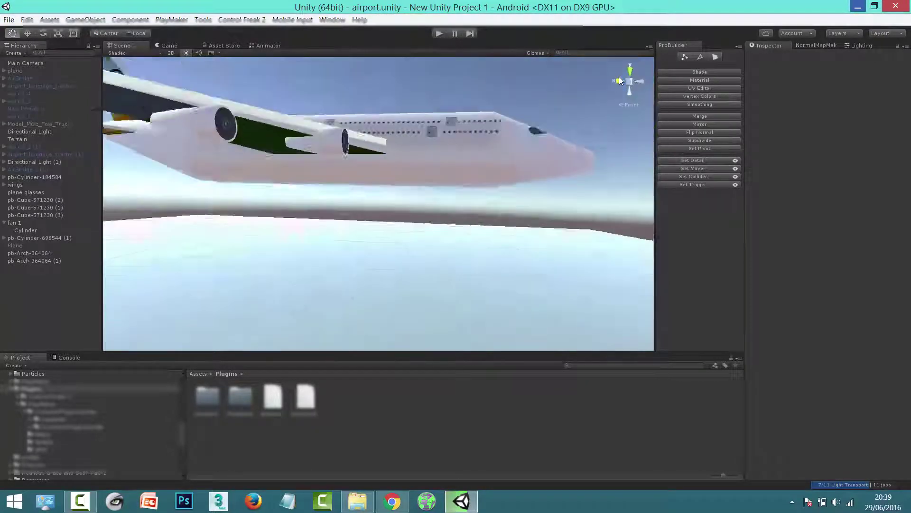
scroll(531, 217, "down", 2)
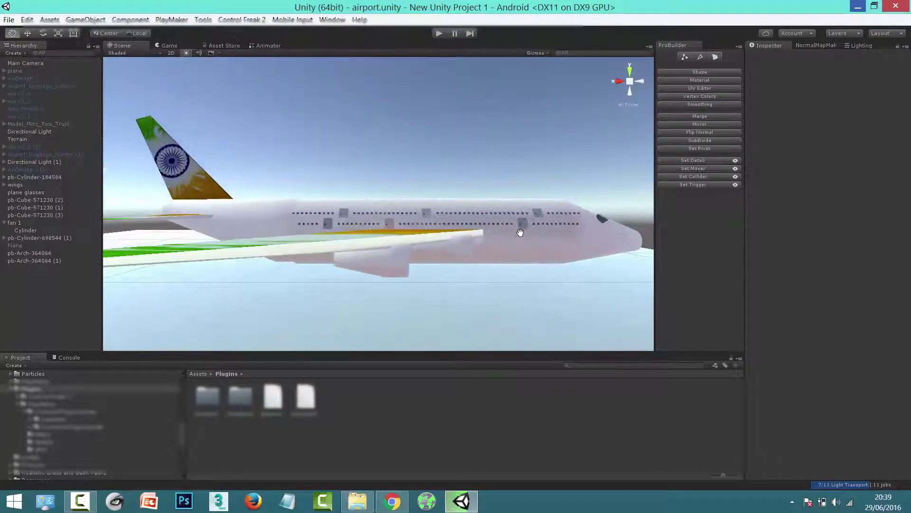
left_click(621, 81)
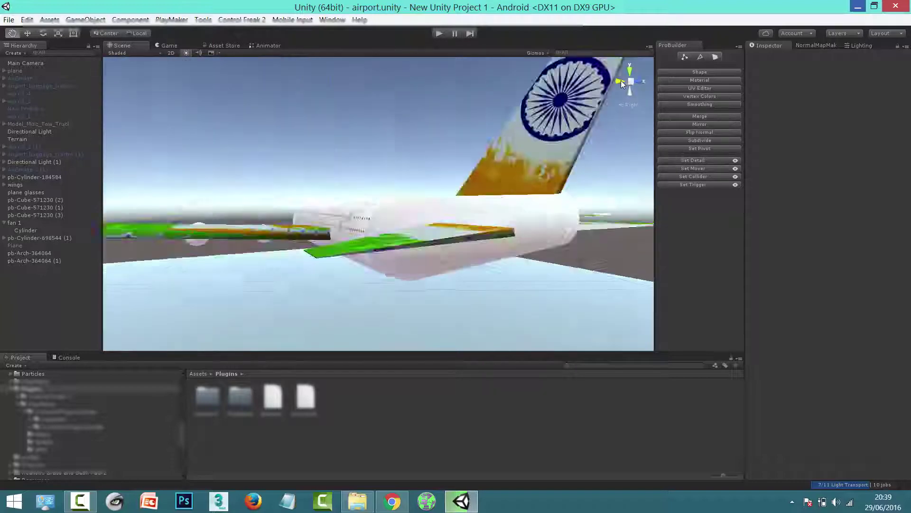
left_click(620, 82)
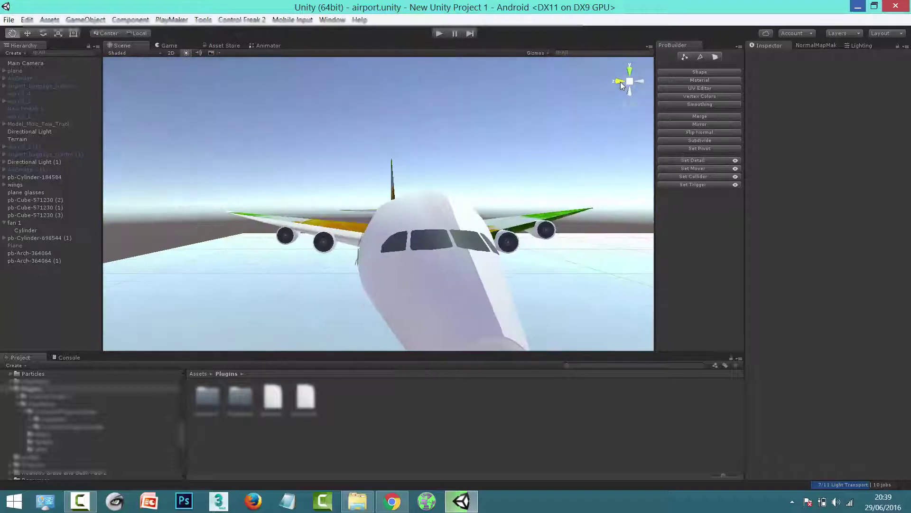
left_click(630, 68)
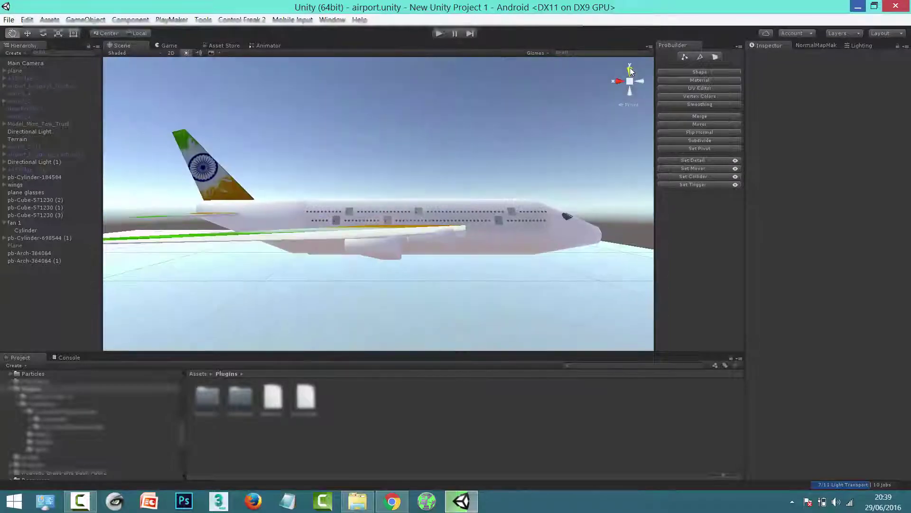
left_click(628, 93)
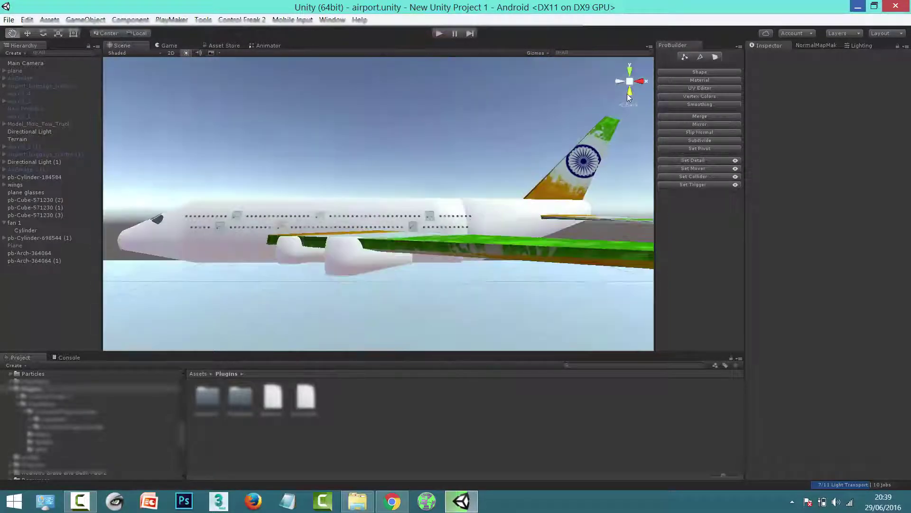
left_click(628, 93)
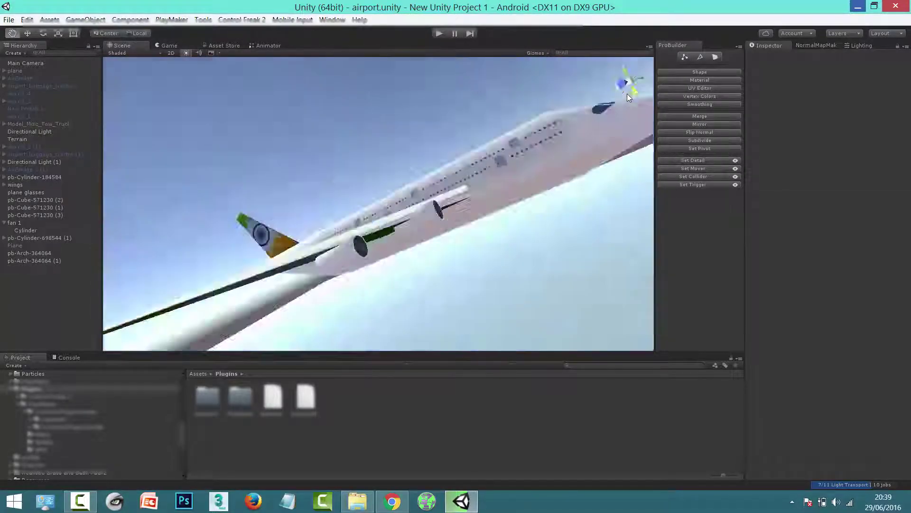
mouse_move(413, 148)
left_mouse_down()
mouse_move(430, 206)
mouse_move(345, 220)
mouse_move(435, 198)
mouse_move(405, 218)
left_mouse_up()
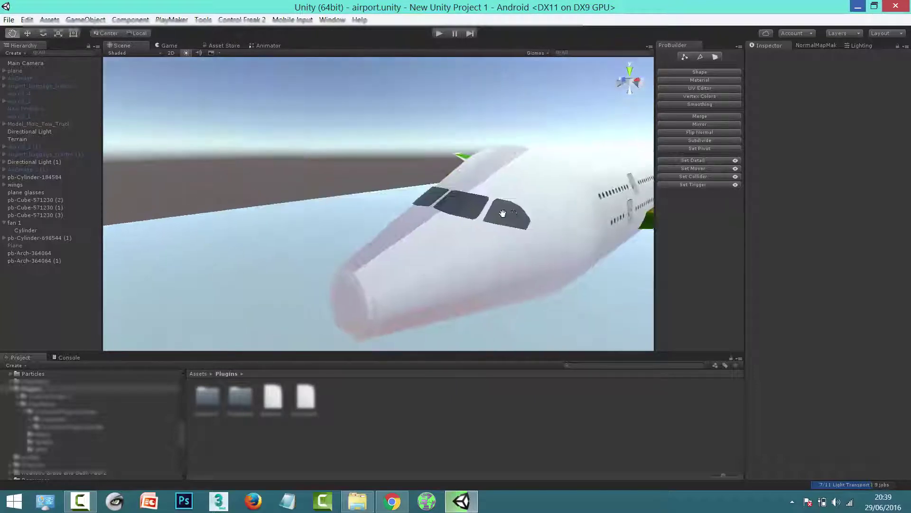
left_click(38, 237)
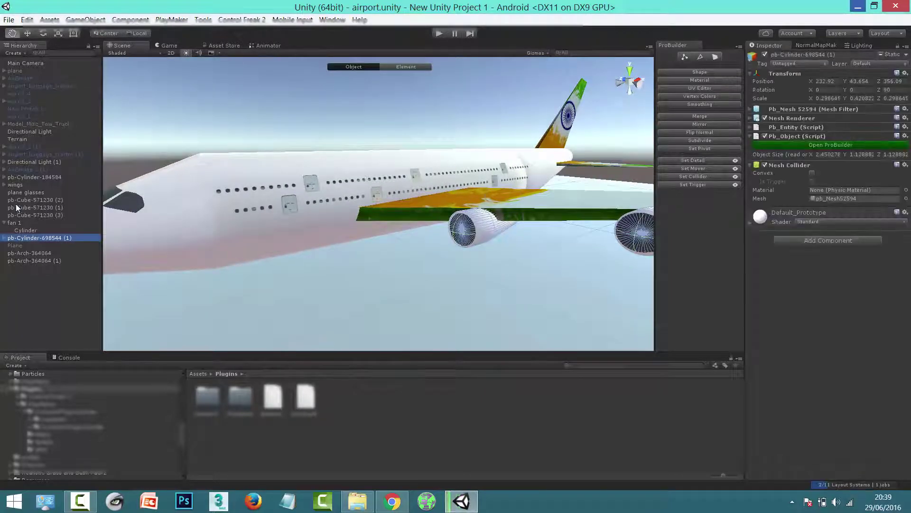
left_click_drag(190, 200, 338, 151, "alt")
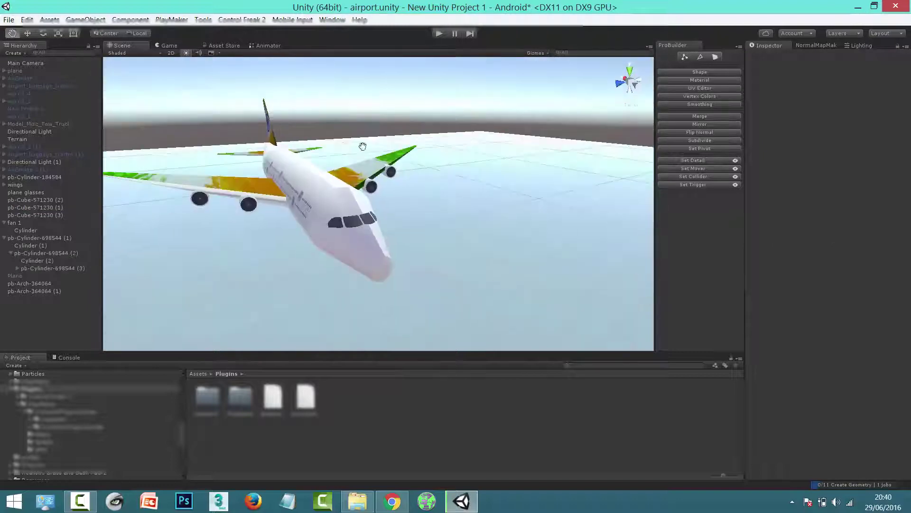
left_click(630, 68)
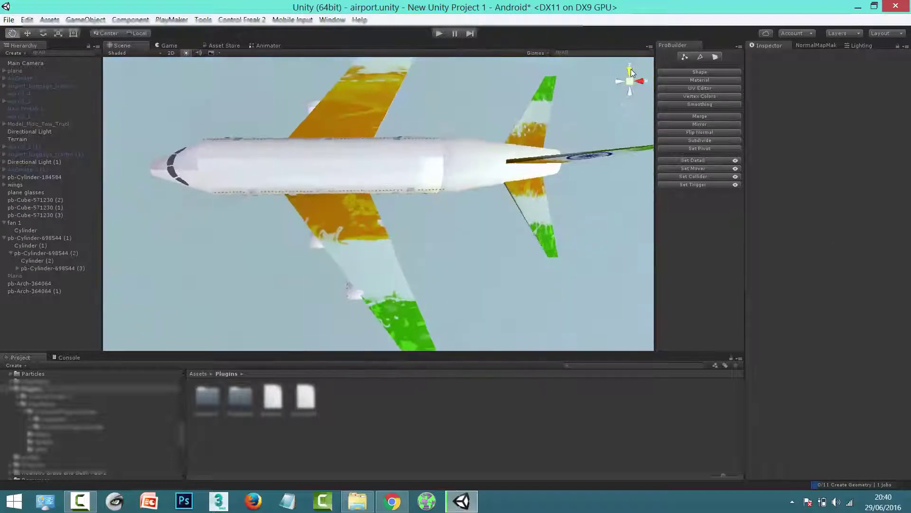
left_click(629, 82)
scroll(436, 173, "down", 2)
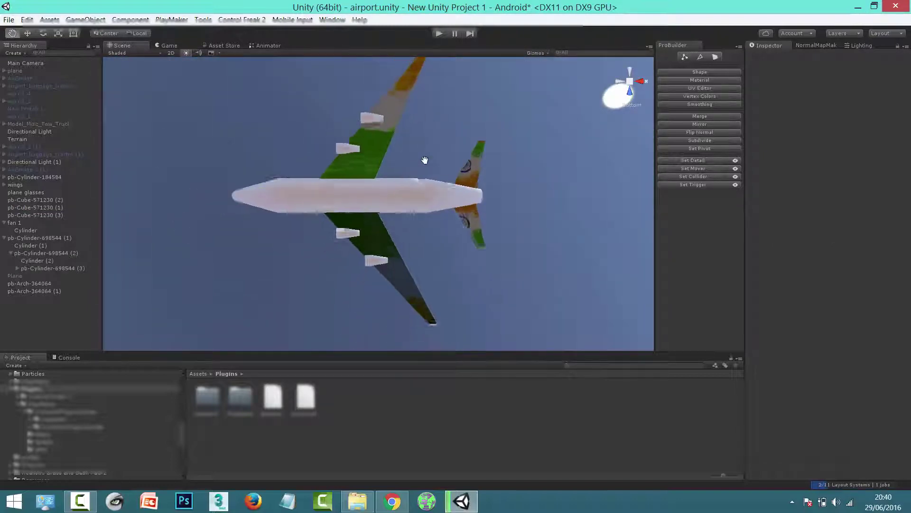
mouse_move(365, 159)
left_mouse_down()
mouse_move(620, 172)
mouse_move(481, 167)
left_mouse_up()
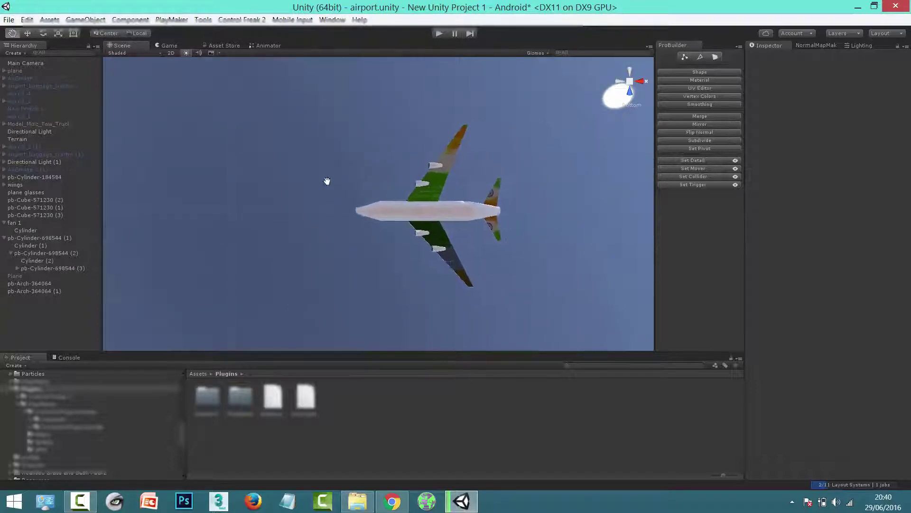
left_click_drag(175, 184, 1, 179)
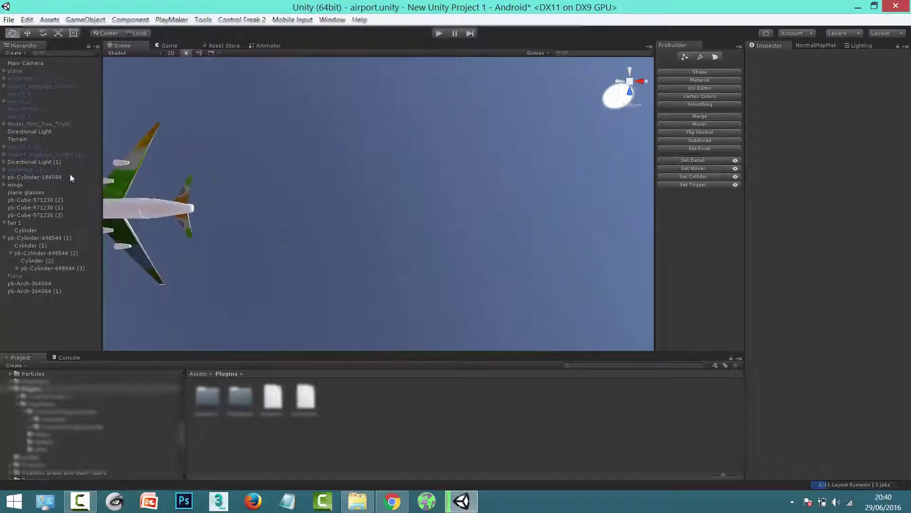
mouse_move(70, 174)
left_mouse_down()
mouse_move(38, 101)
mouse_move(280, 150)
left_mouse_up()
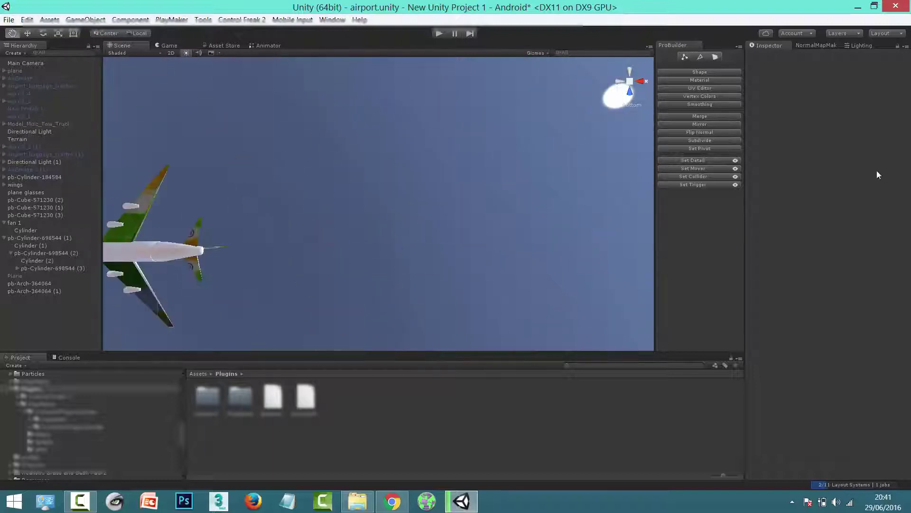
left_click_drag(430, 205, 488, 196, "alt")
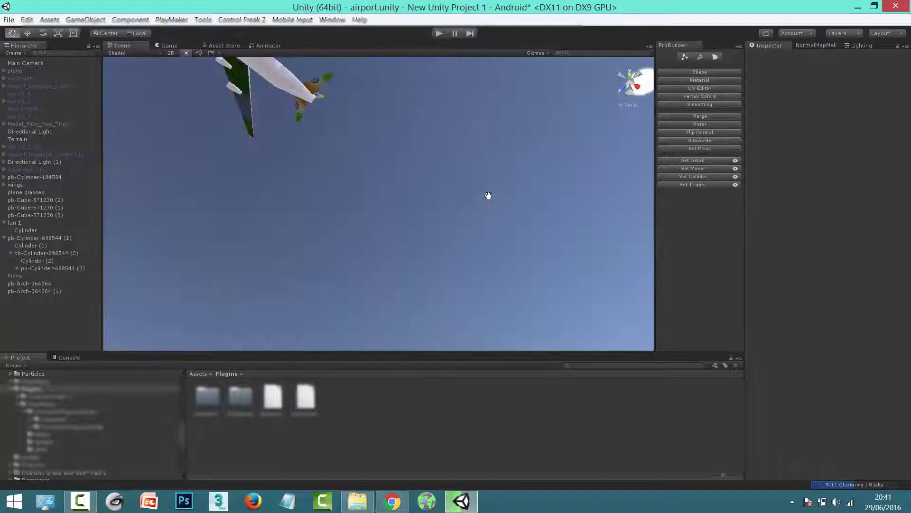
left_click(629, 73)
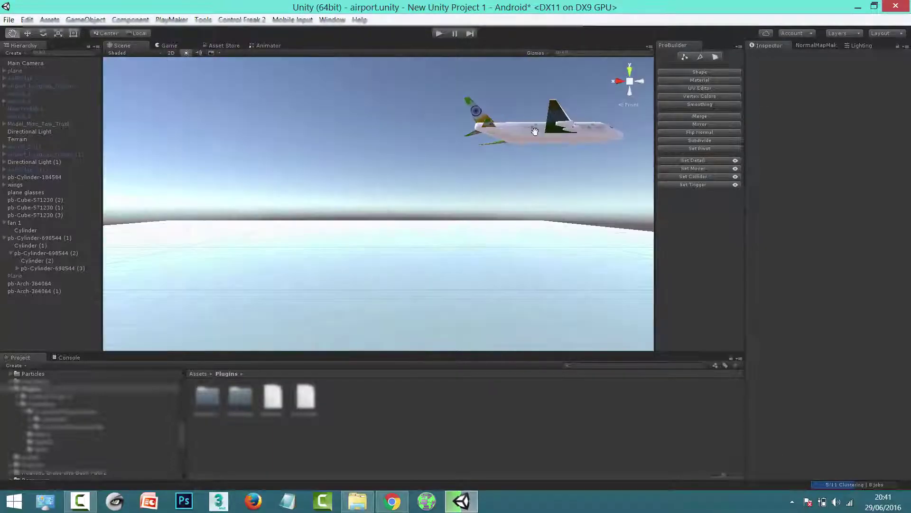
left_click_drag(340, 184, 199, 180)
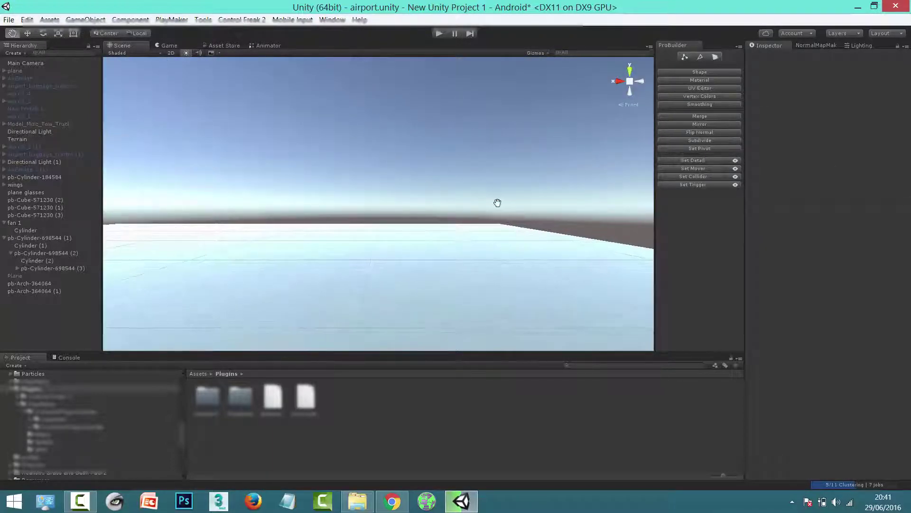